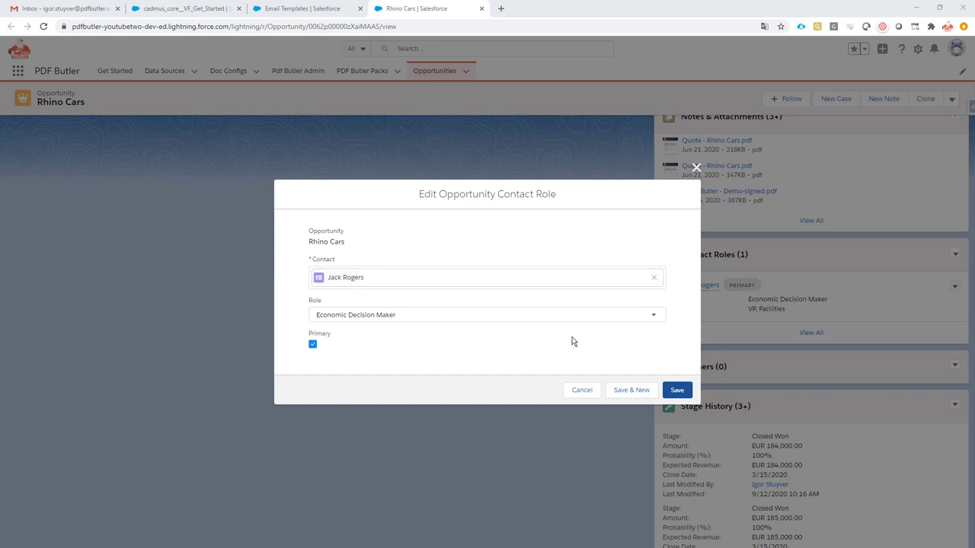
- Cancel the contact role edit and enlarge the body field of the Signer - request to sign email template
{"action": "left_click", "coordinate": [581, 391]}
{"action": "left_click", "coordinate": [279, 11]}
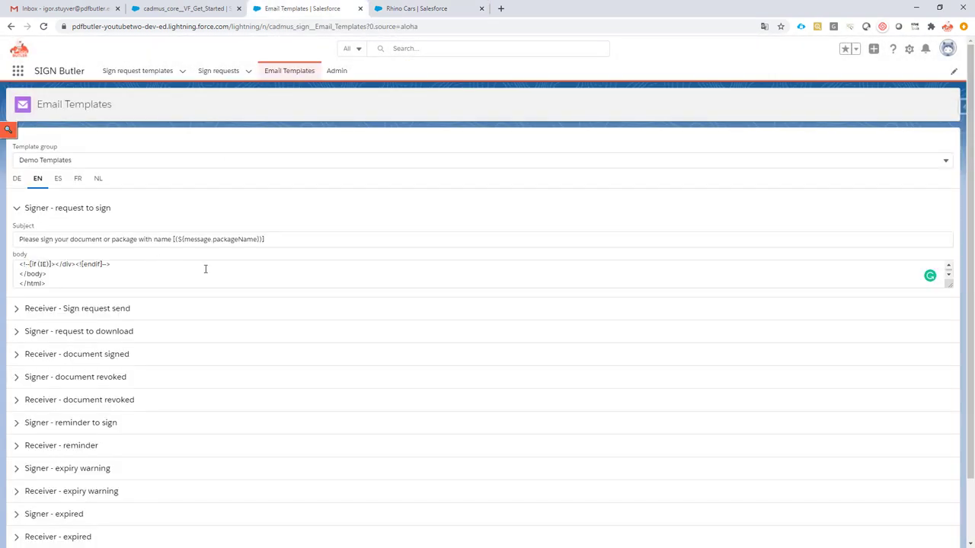
{"action": "left_click_drag", "start_coordinate": [948, 284], "coordinate": [941, 367]}
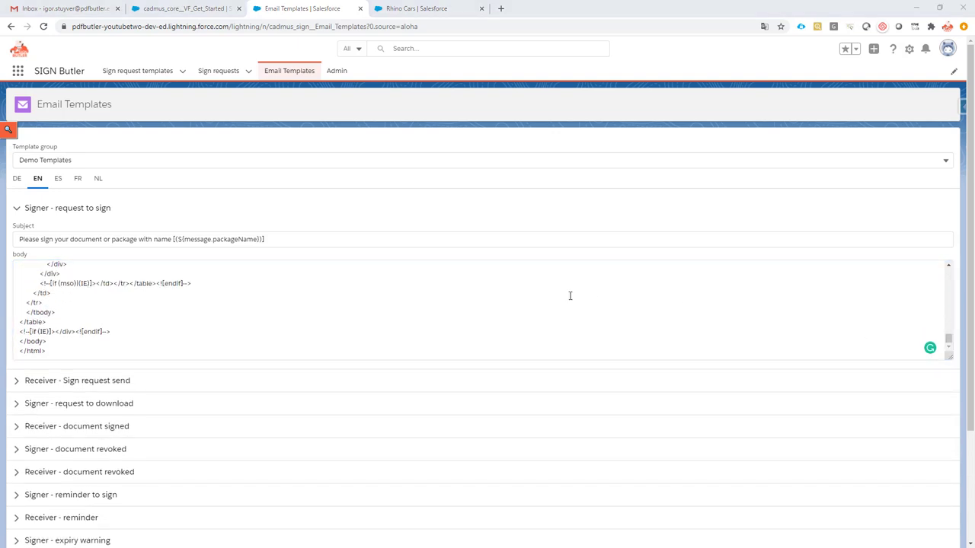
- Switch to Notepad++ and examine the message.firstName and message.lastName placeholders in please-sign-documents-en.html
{"action": "key", "text": "alt+Tab"}
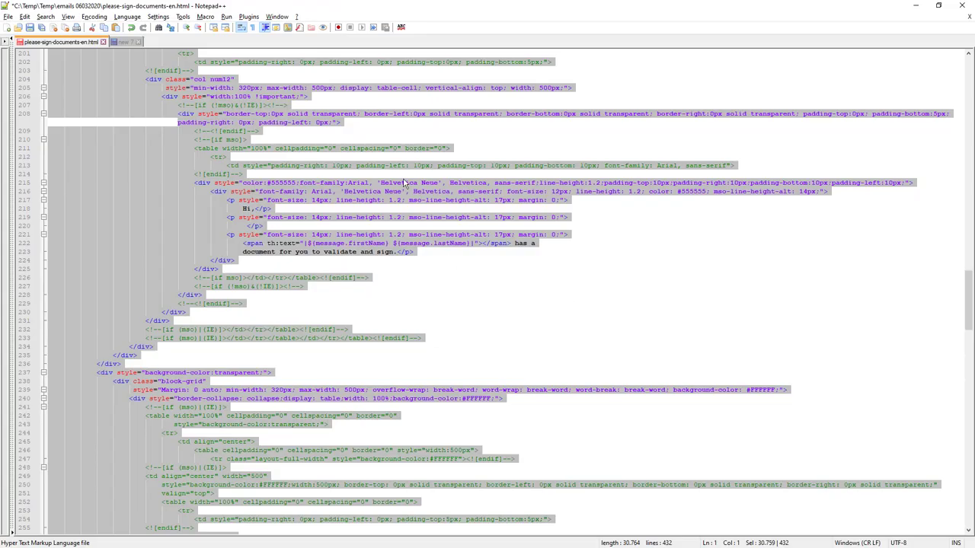
{"action": "left_click", "coordinate": [406, 184]}
{"action": "scroll", "coordinate": [390, 176], "scroll_direction": "up", "scroll_amount": 2}
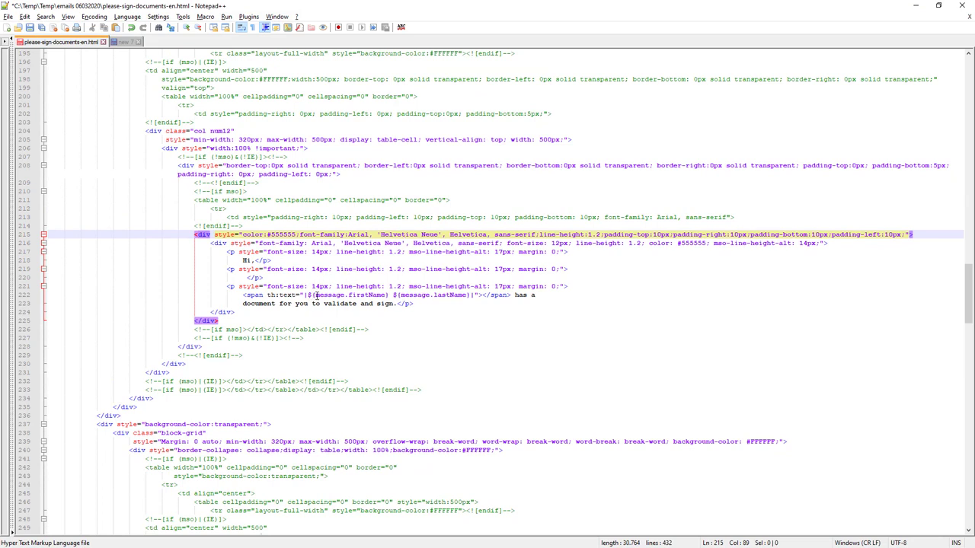
{"action": "left_click_drag", "start_coordinate": [308, 295], "coordinate": [391, 295]}
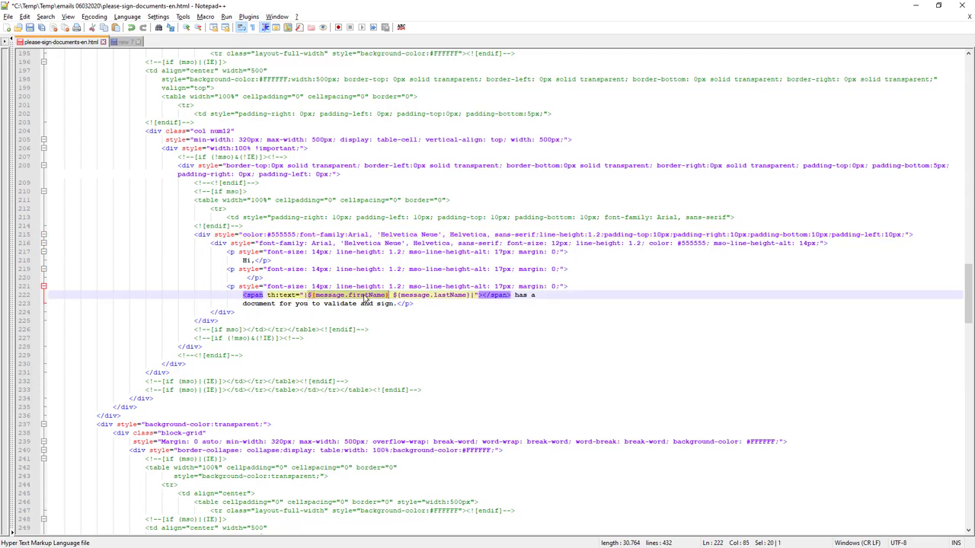
{"action": "double_click", "coordinate": [449, 295]}
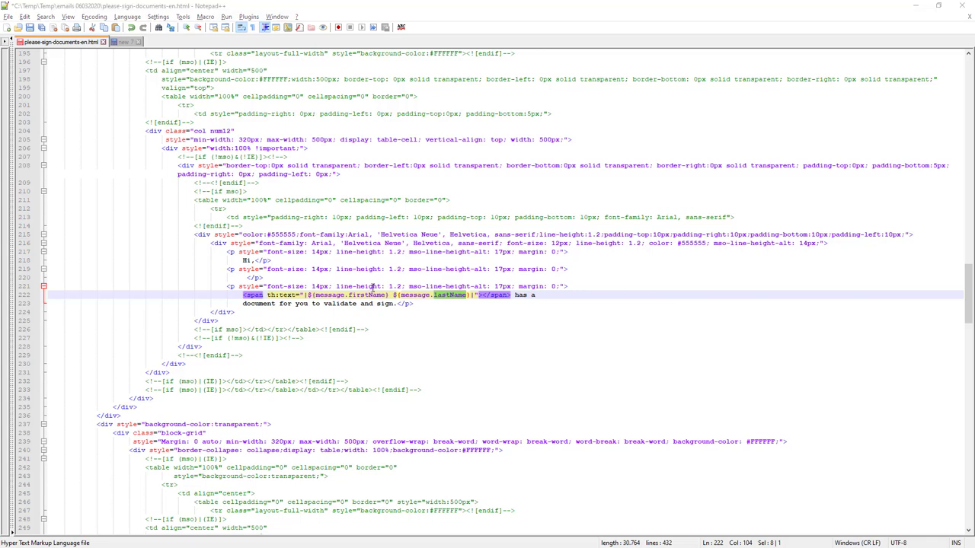
- Switch back to the Rhino Cars opportunity in the browser and generate the SIGN Butler - Demo sign quote as PDF
{"action": "key", "text": "alt+Tab"}
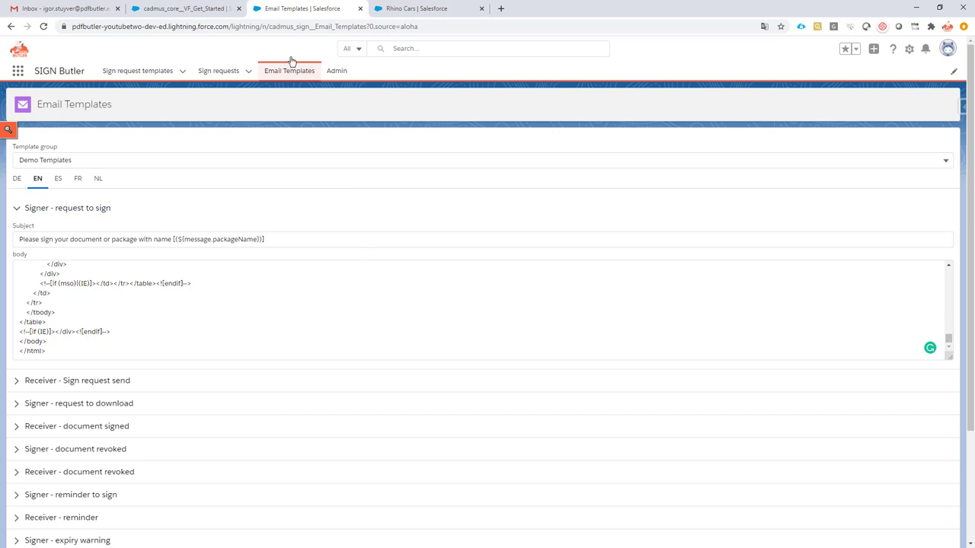
{"action": "left_click", "coordinate": [406, 9]}
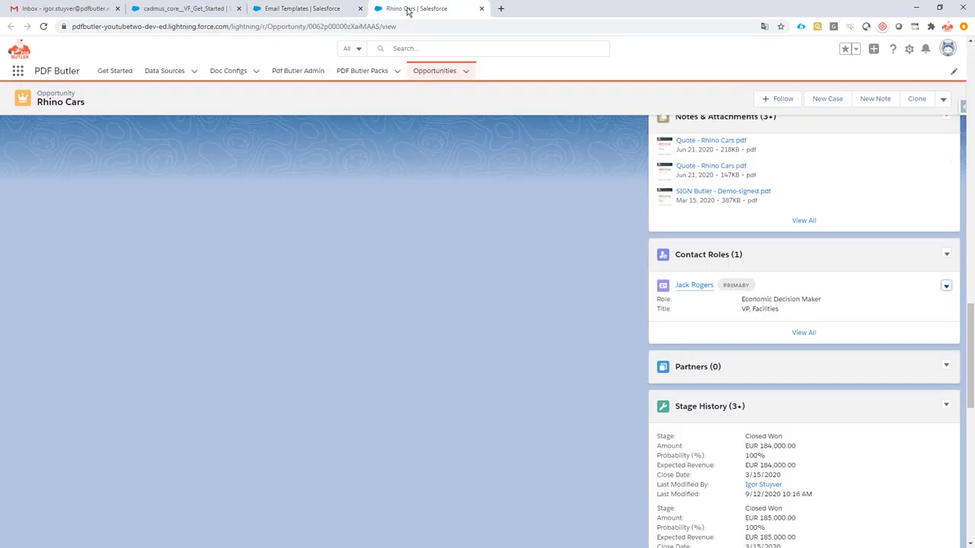
{"action": "scroll", "coordinate": [742, 257], "scroll_direction": "up", "scroll_amount": 5}
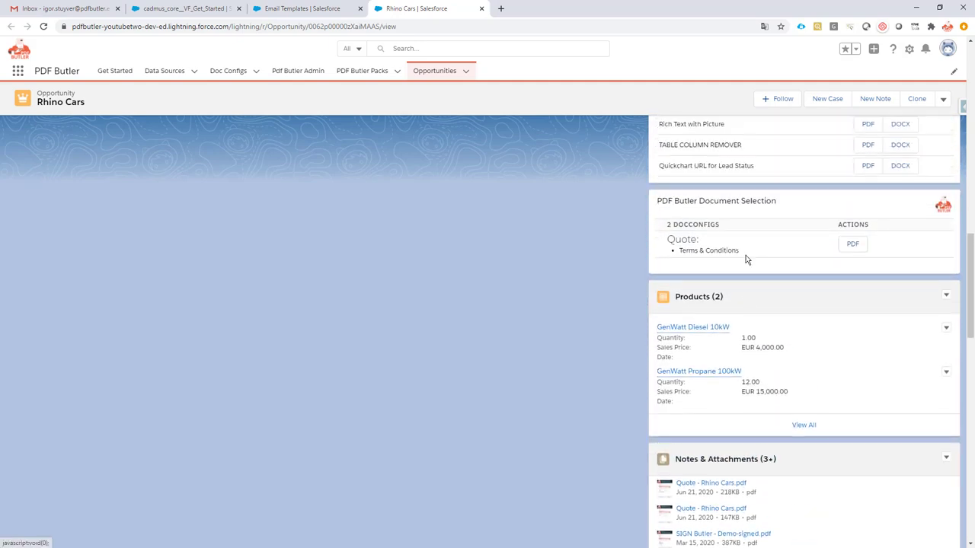
{"action": "scroll", "coordinate": [745, 260], "scroll_direction": "up", "scroll_amount": 8}
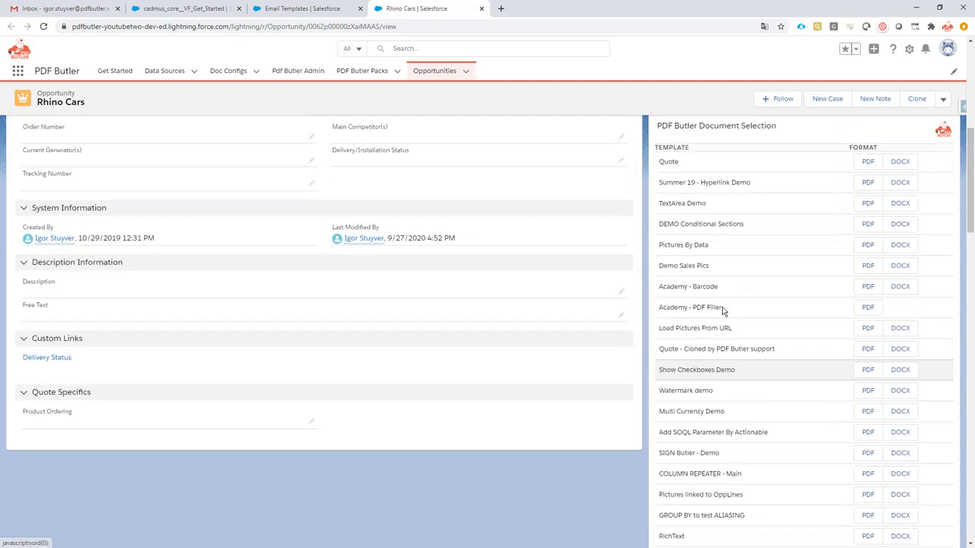
{"action": "scroll", "coordinate": [724, 311], "scroll_direction": "up", "scroll_amount": 2}
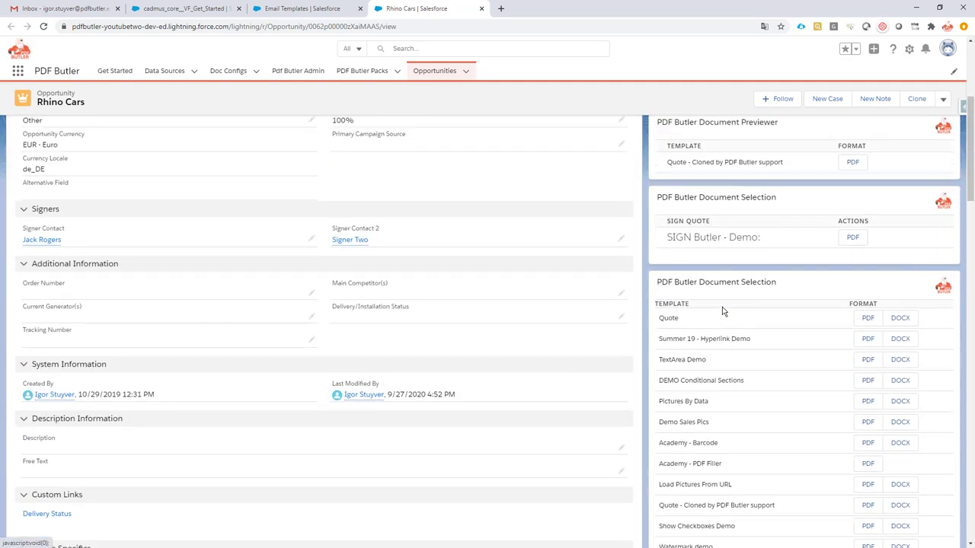
{"action": "left_click", "coordinate": [852, 239]}
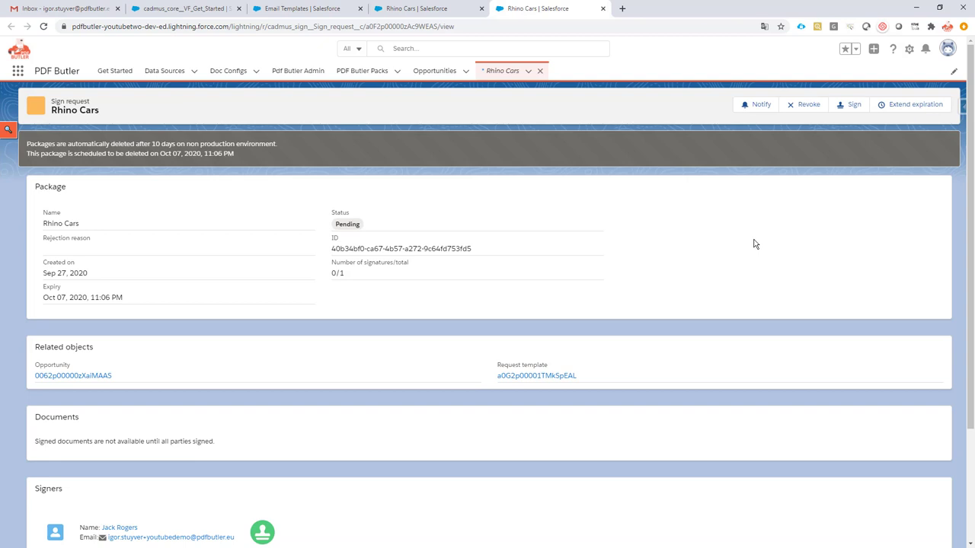
- Refresh the Gmail inbox and open the signing request email for Rhino Cars
{"action": "left_click", "coordinate": [47, 13]}
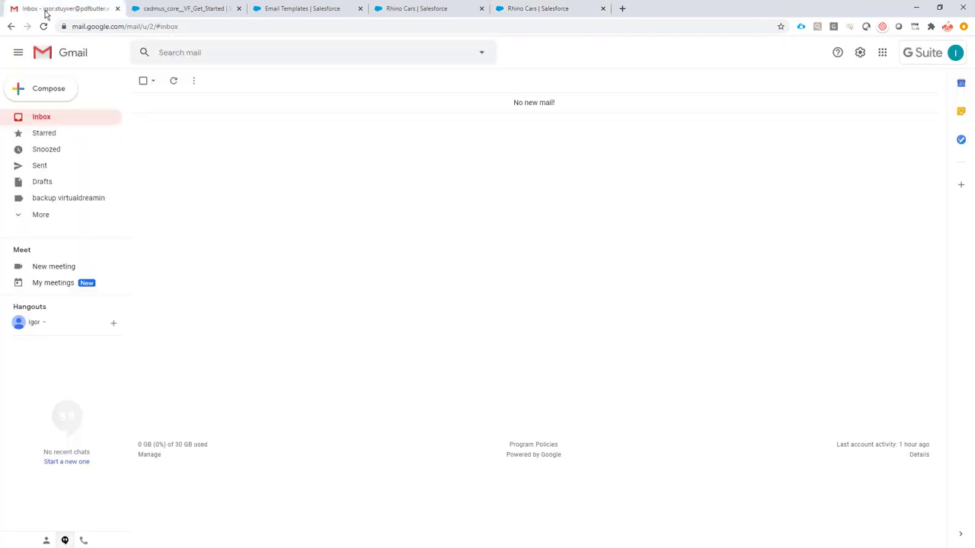
{"action": "left_click", "coordinate": [173, 82]}
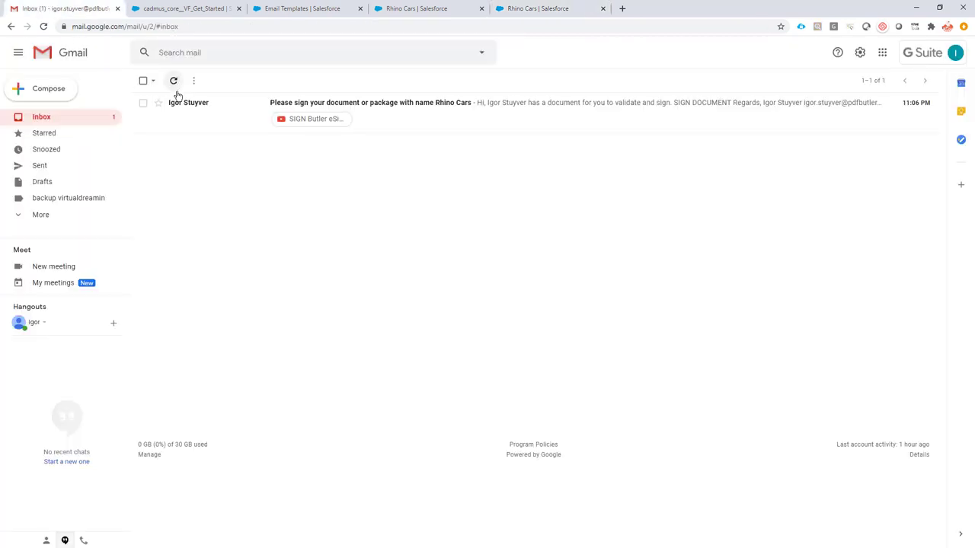
{"action": "left_click", "coordinate": [382, 107]}
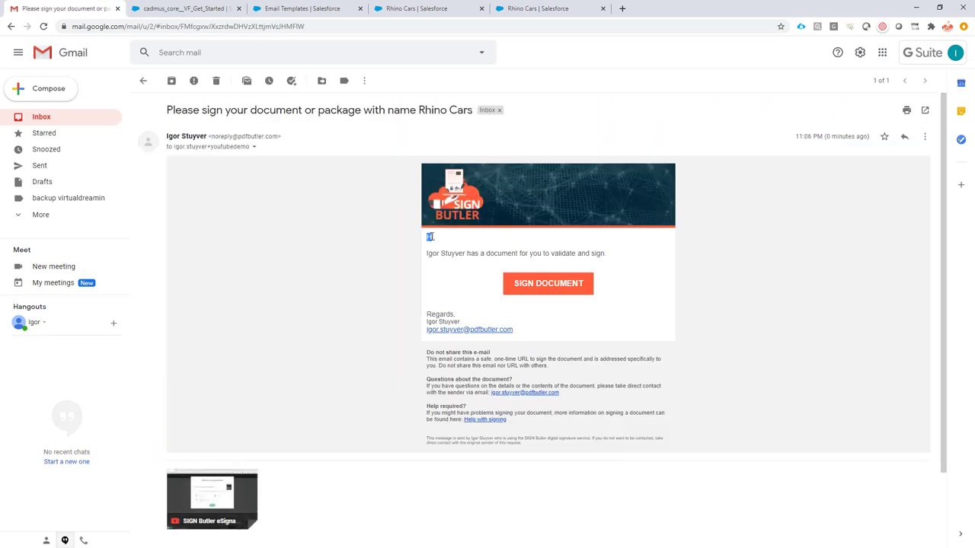
- Examine the greeting and sender name in the signing email and compare them with the HTML template in Notepad++
{"action": "left_click_drag", "start_coordinate": [427, 236], "coordinate": [461, 254]}
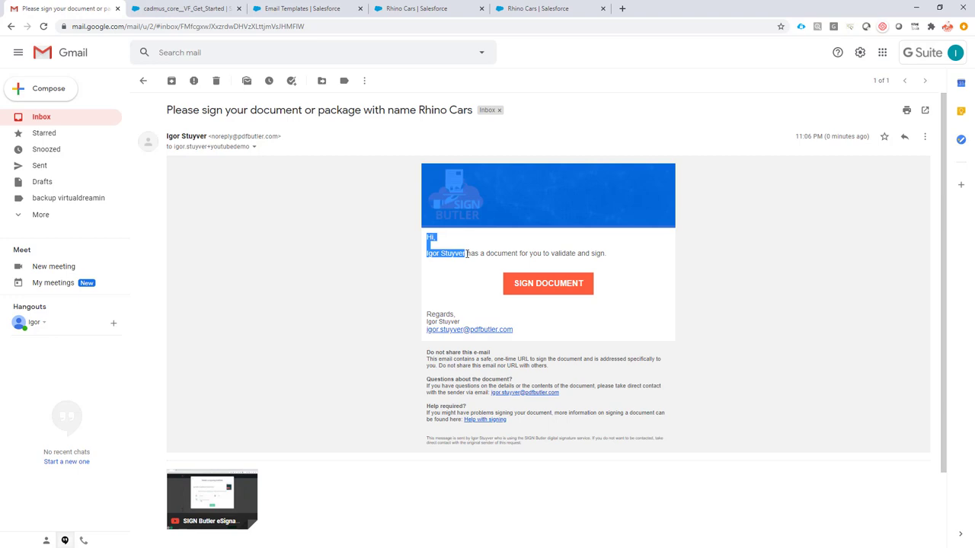
{"action": "left_click", "coordinate": [462, 254]}
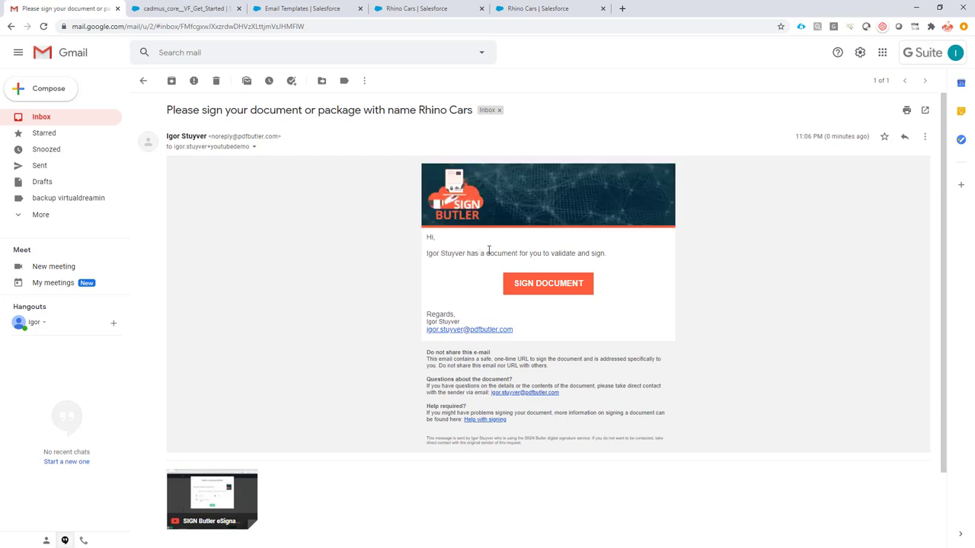
{"action": "left_click_drag", "start_coordinate": [426, 254], "coordinate": [464, 253]}
{"action": "double_click", "coordinate": [430, 238]}
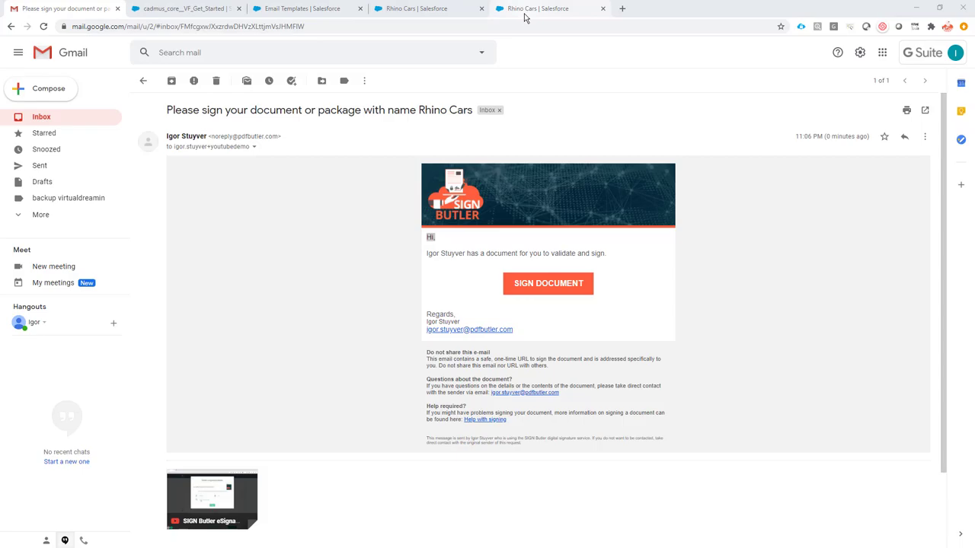
{"action": "key", "text": "alt+Tab"}
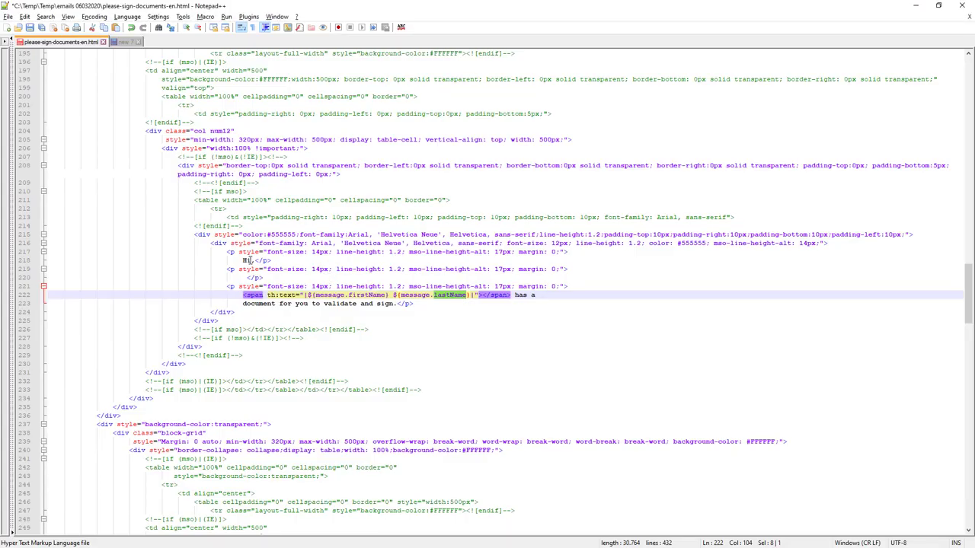
{"action": "key", "text": "alt+Tab"}
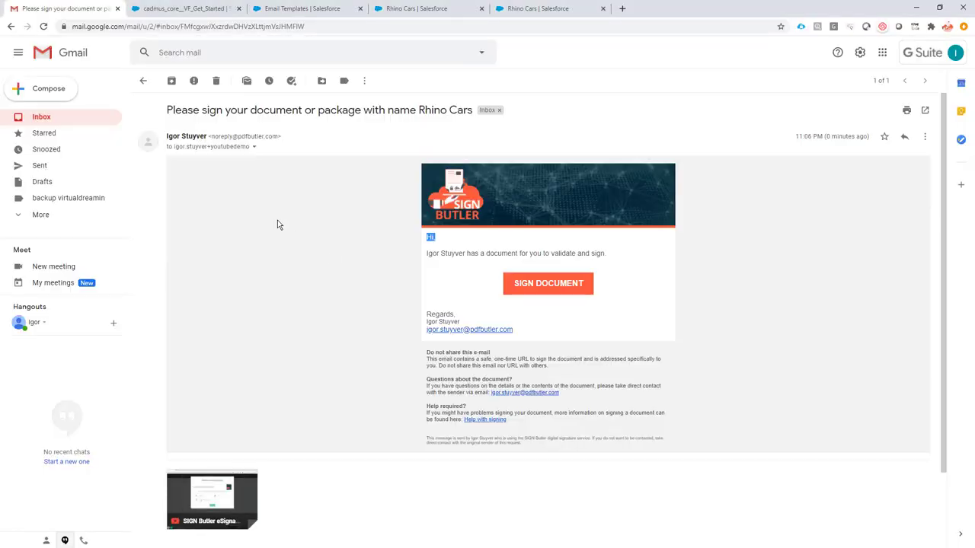
- Open the Primary Contact for Signing data source and examine its SOQL query's fields, source object, IsPrimary filter and OpportunityId filter
{"action": "left_click", "coordinate": [190, 11]}
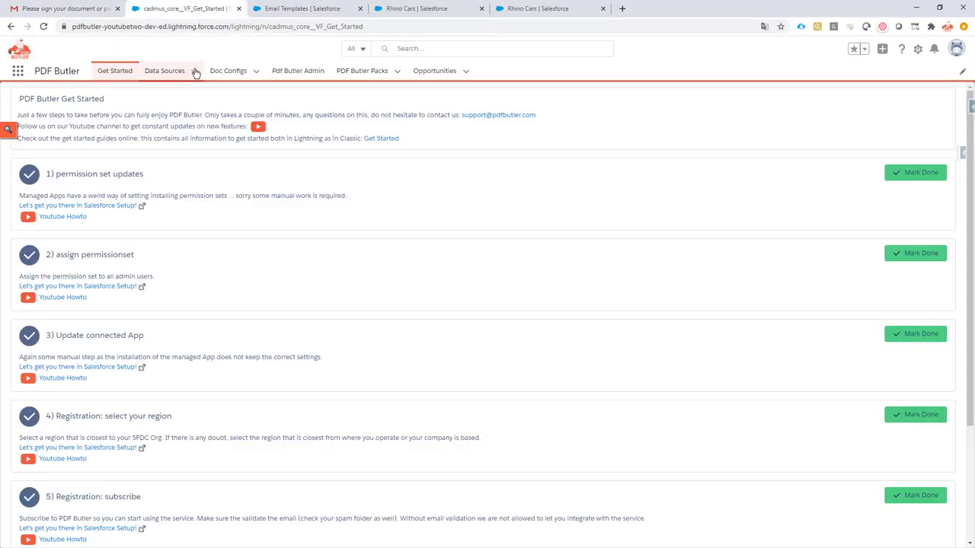
{"action": "left_click", "coordinate": [195, 72]}
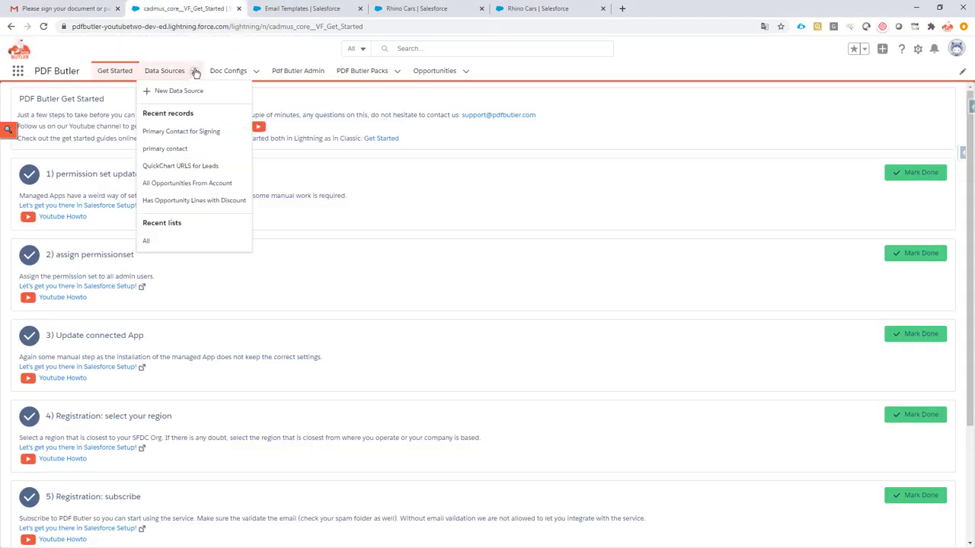
{"action": "left_click", "coordinate": [178, 135]}
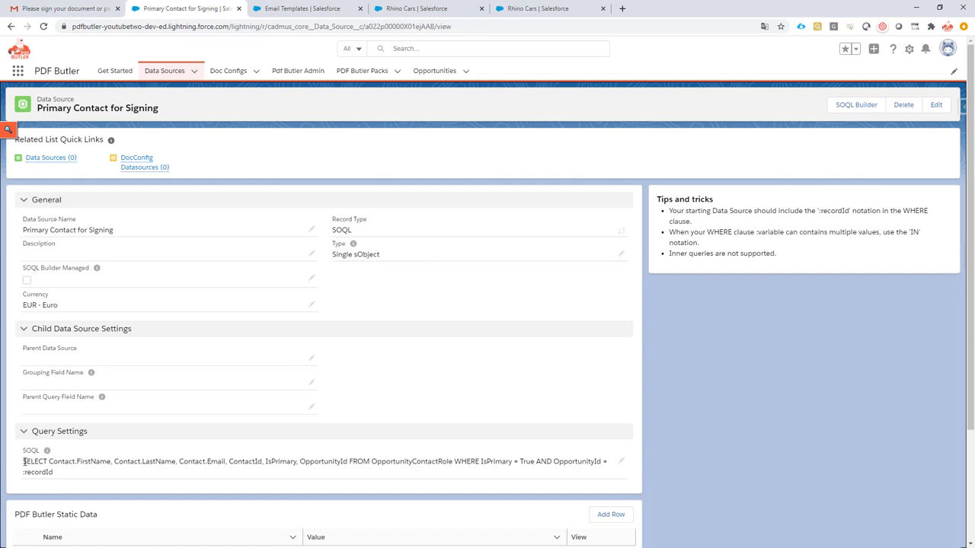
{"action": "left_click_drag", "start_coordinate": [23, 461], "coordinate": [373, 461]}
{"action": "left_click", "coordinate": [437, 461]}
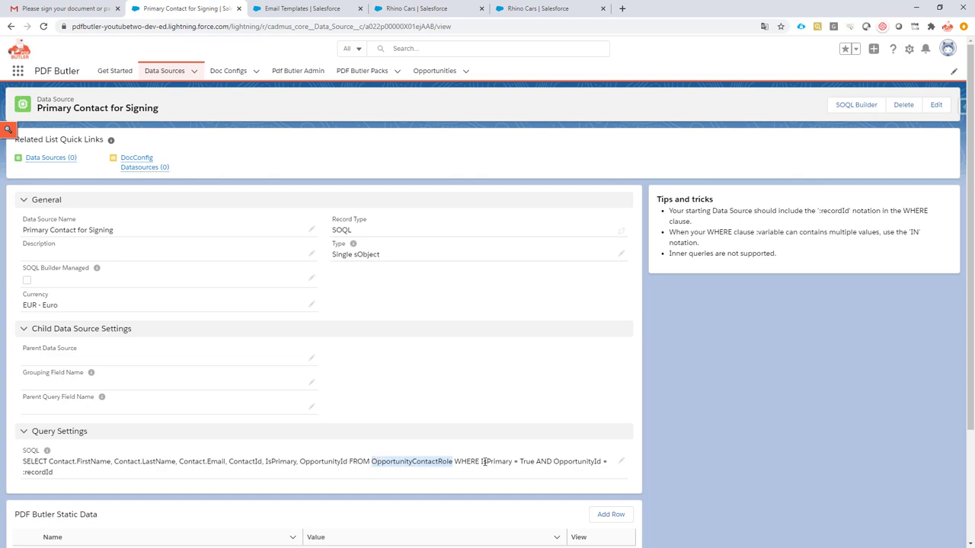
{"action": "left_click_drag", "start_coordinate": [482, 462], "coordinate": [535, 463]}
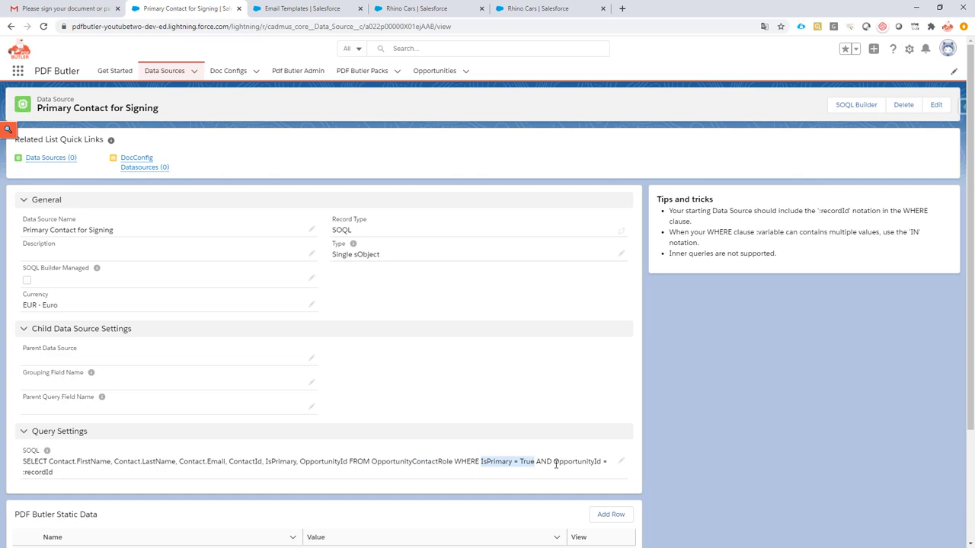
{"action": "left_click", "coordinate": [558, 462]}
{"action": "left_click_drag", "start_coordinate": [554, 462], "coordinate": [71, 476]}
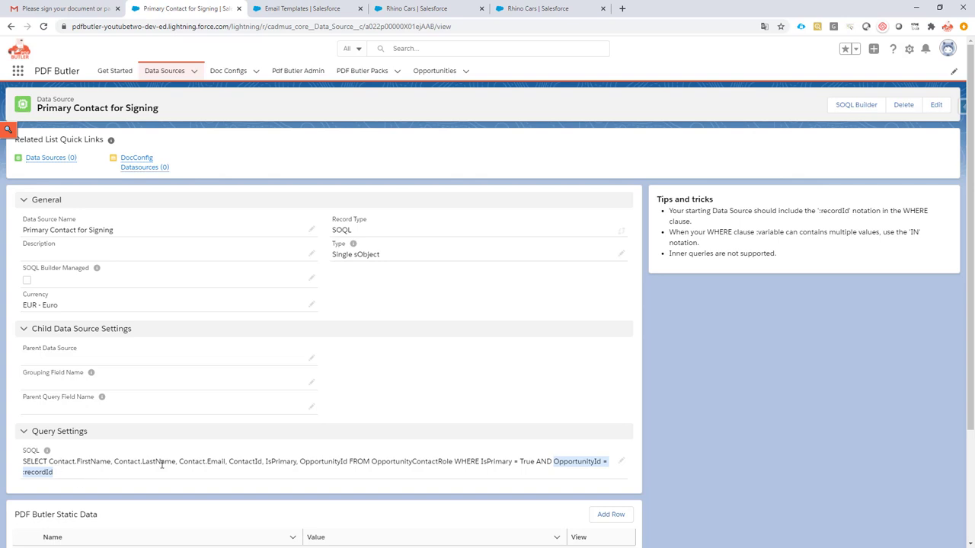
- Open the "Sign butler demo - 1 signer" sign request template for editing in a duplicate of the Email Templates browser tab
{"action": "left_click", "coordinate": [305, 10]}
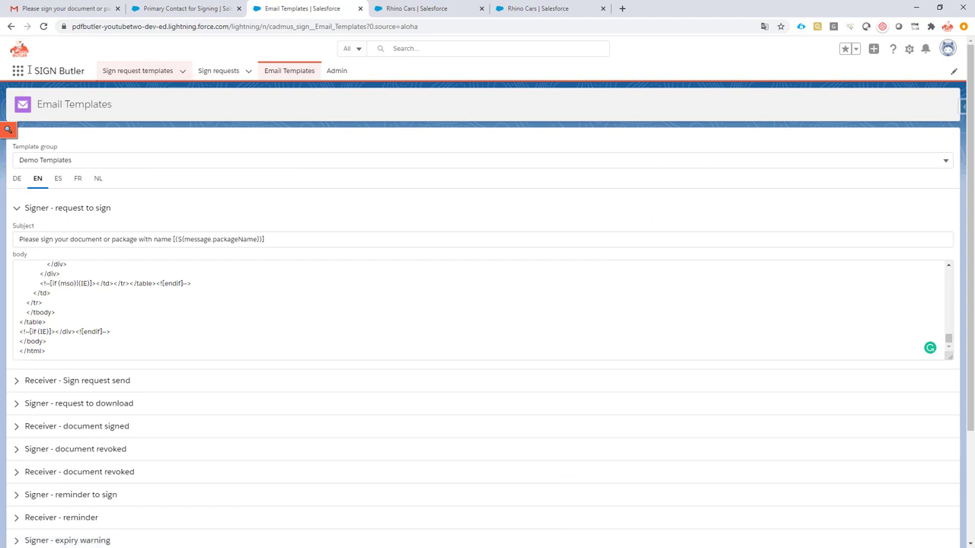
{"action": "right_click", "coordinate": [309, 9]}
{"action": "left_click", "coordinate": [344, 68]}
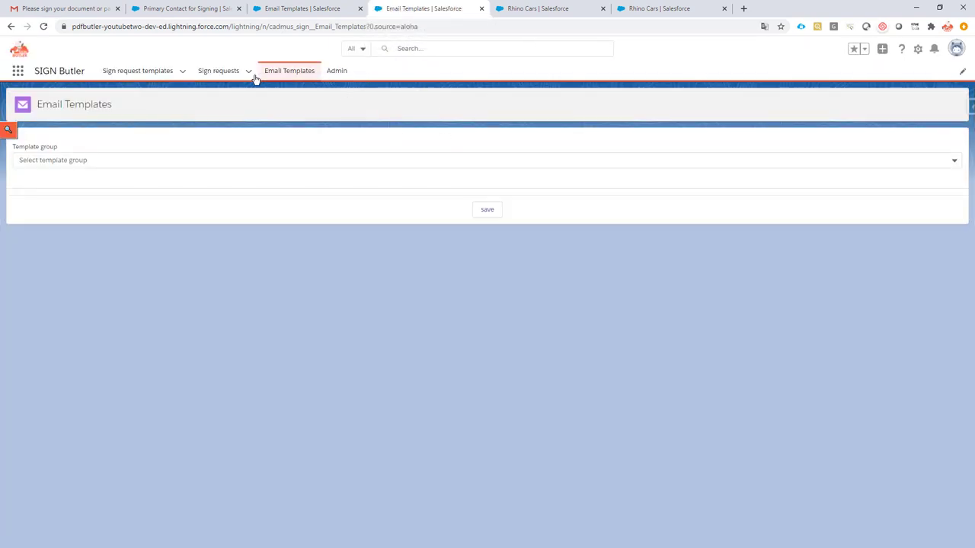
{"action": "left_click", "coordinate": [142, 72]}
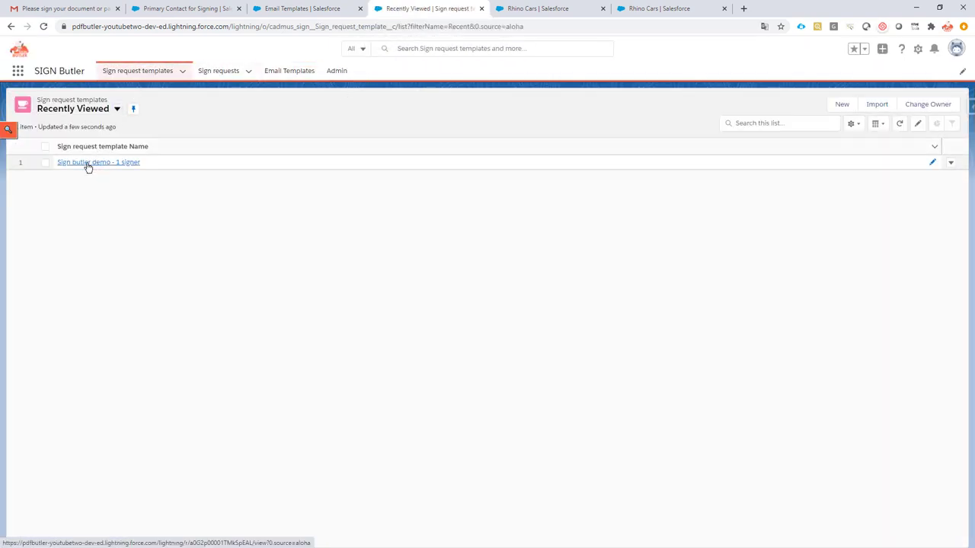
{"action": "left_click", "coordinate": [87, 164]}
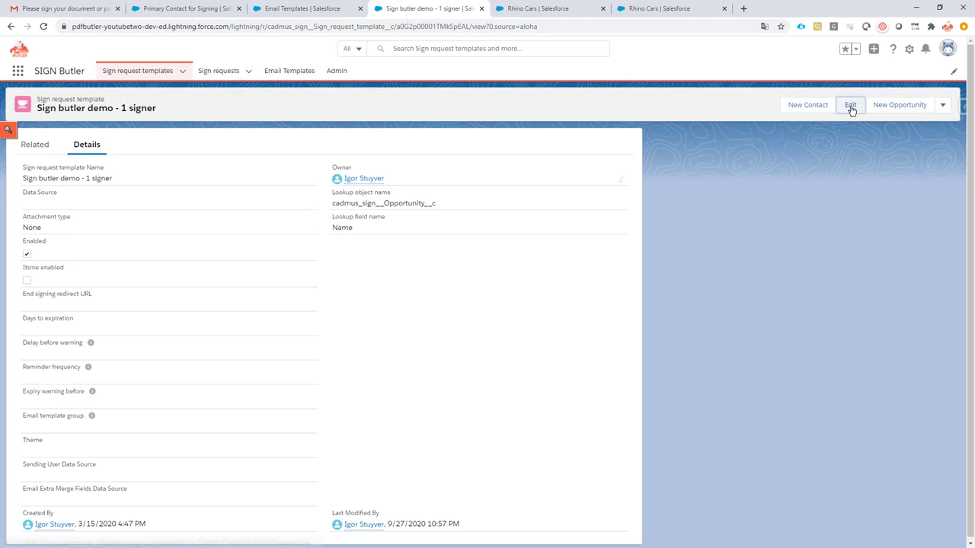
{"action": "left_click", "coordinate": [851, 106]}
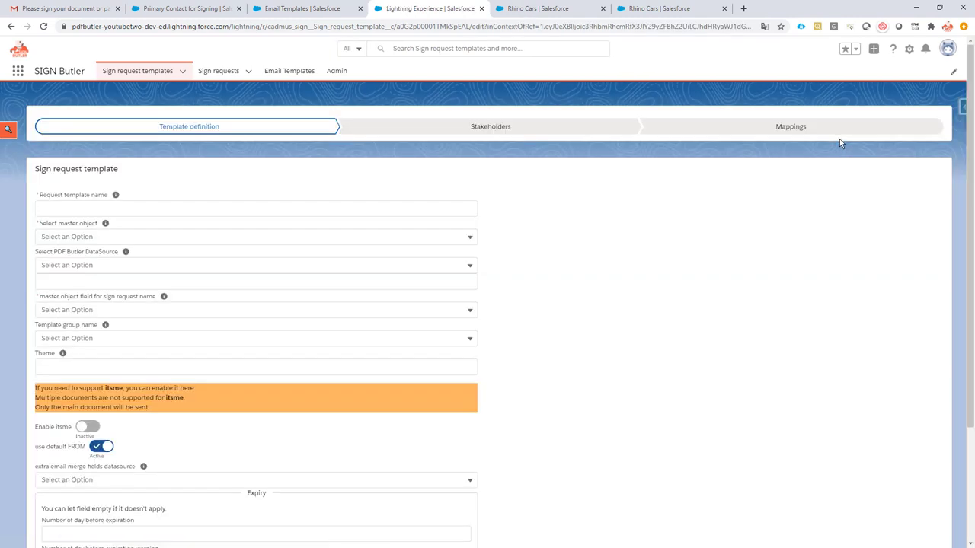
- Set the sign request template's template group name to Demo Templates and check that group on the Email Templates page
{"action": "left_click", "coordinate": [66, 337]}
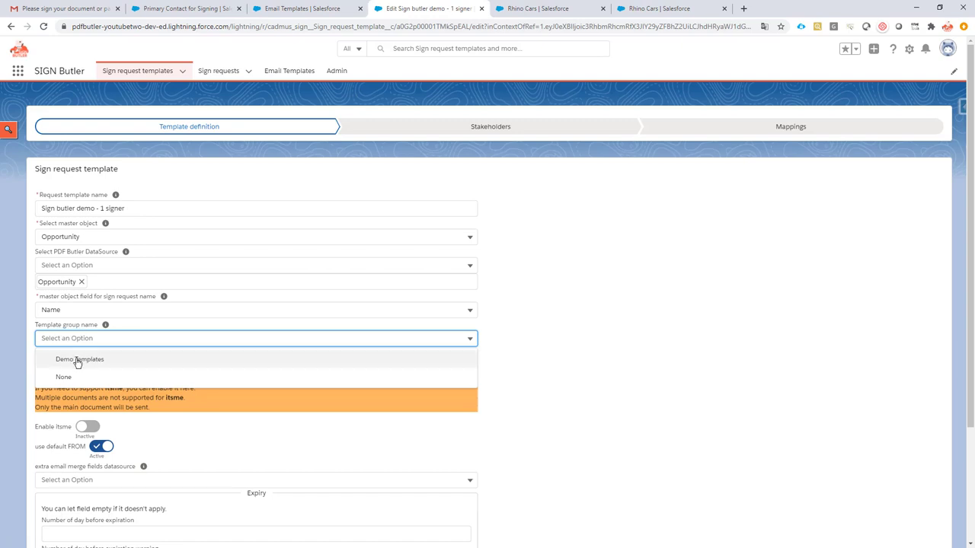
{"action": "left_click", "coordinate": [76, 363]}
{"action": "left_click", "coordinate": [295, 8]}
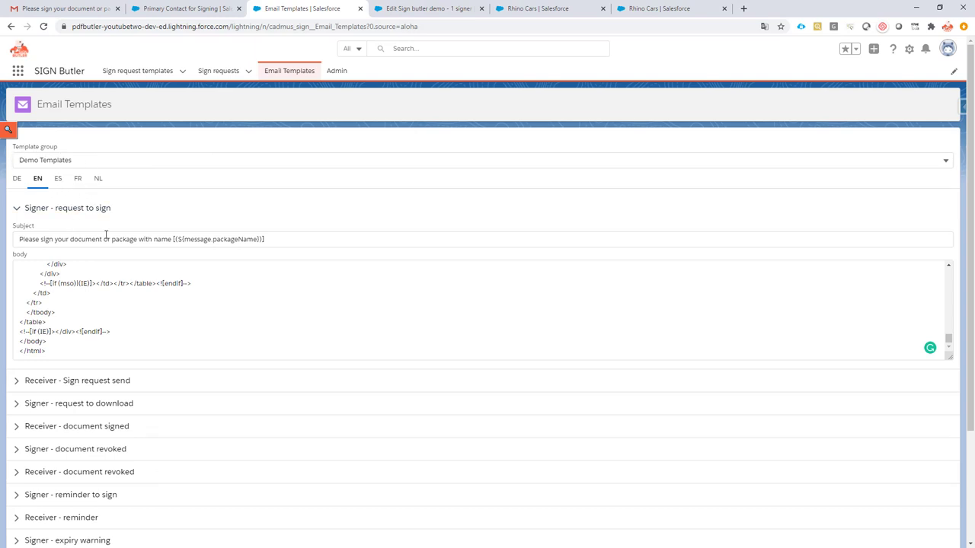
{"action": "left_click", "coordinate": [420, 9]}
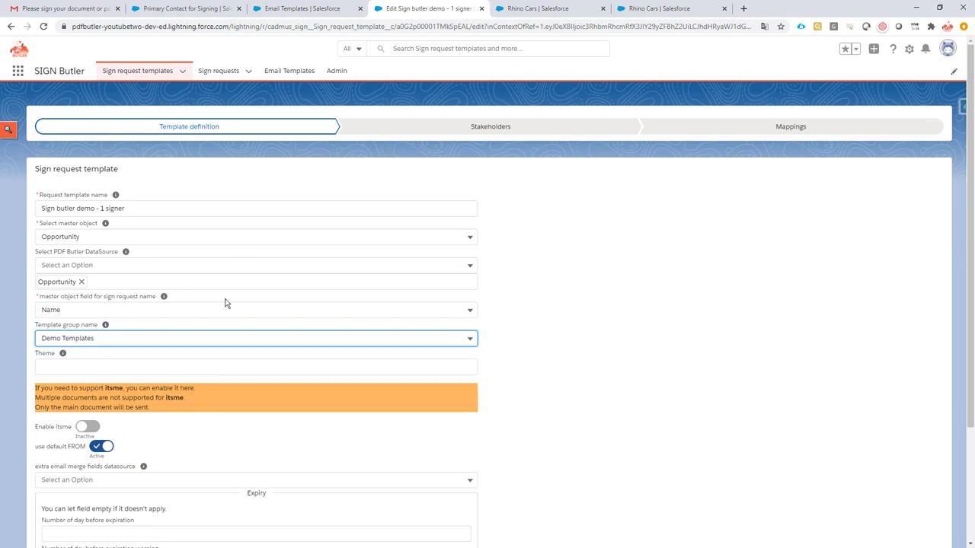
- Set the template's extra email merge fields datasource to Primary Contact for Signing and submit the sign request template through the remaining wizard pages
{"action": "scroll", "coordinate": [225, 303], "scroll_direction": "down", "scroll_amount": 1}
{"action": "left_click", "coordinate": [104, 376]}
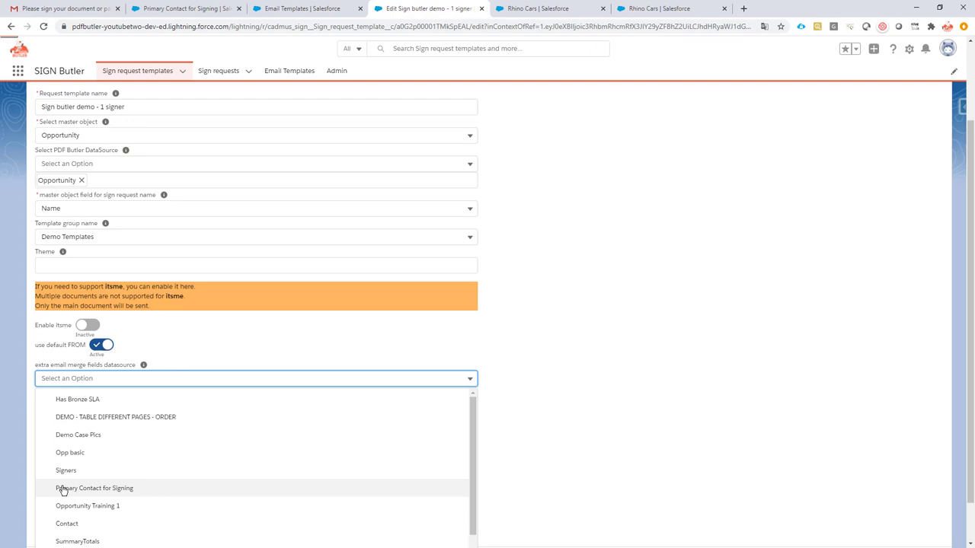
{"action": "left_click", "coordinate": [131, 491]}
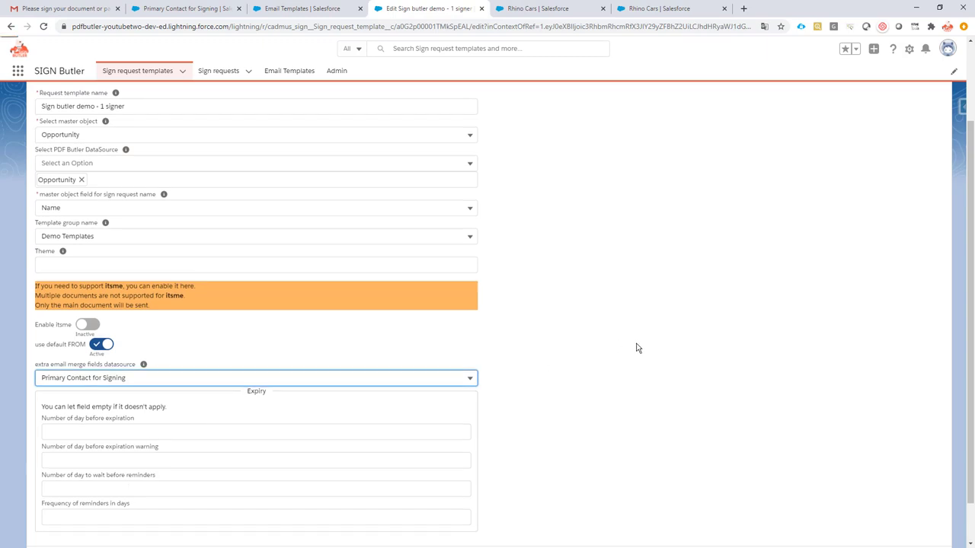
{"action": "scroll", "coordinate": [632, 350], "scroll_direction": "down", "scroll_amount": 1}
{"action": "left_click", "coordinate": [491, 515]}
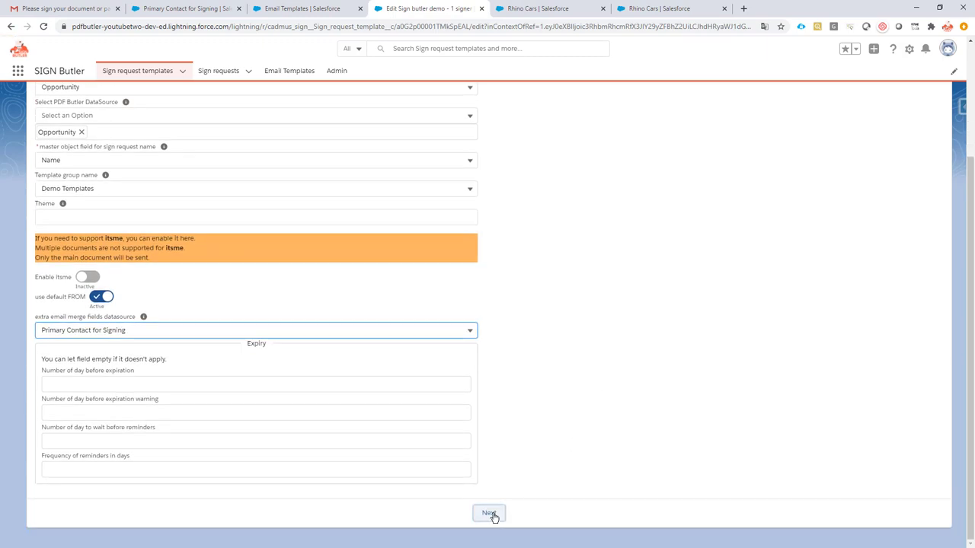
{"action": "left_click", "coordinate": [511, 514]}
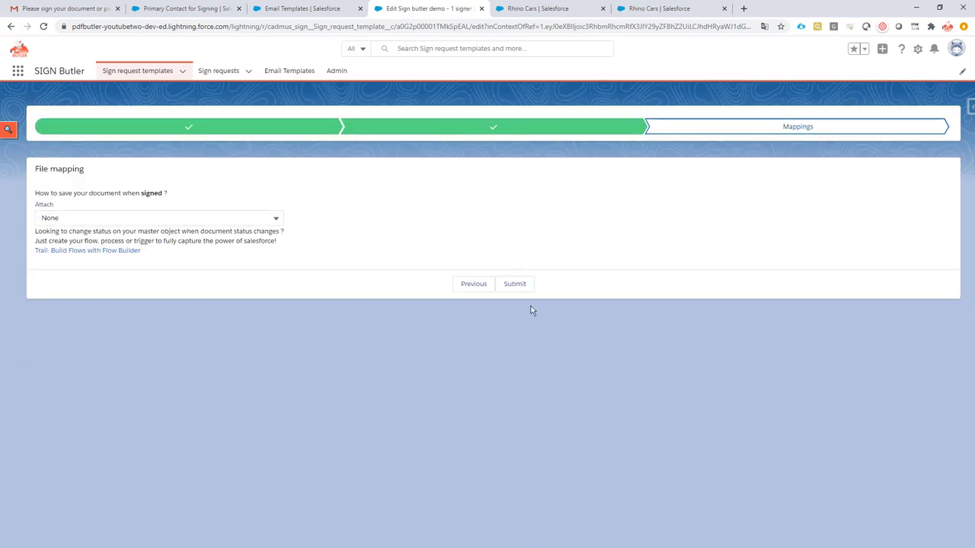
{"action": "left_click", "coordinate": [516, 287]}
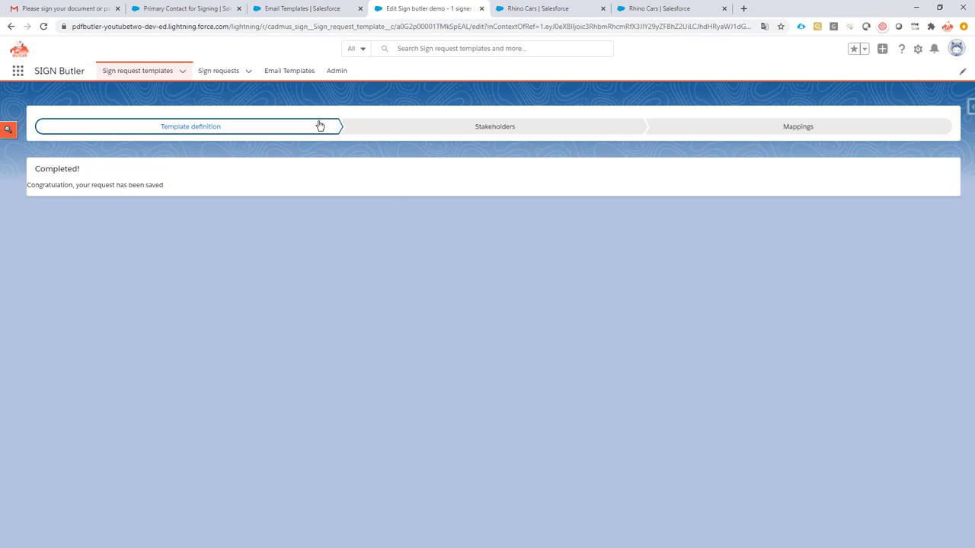
- Examine the contact name fields in the Primary Contact for Signing query and the parts of the span snippet in Notepad++'s "new 7" file
{"action": "left_click", "coordinate": [200, 12]}
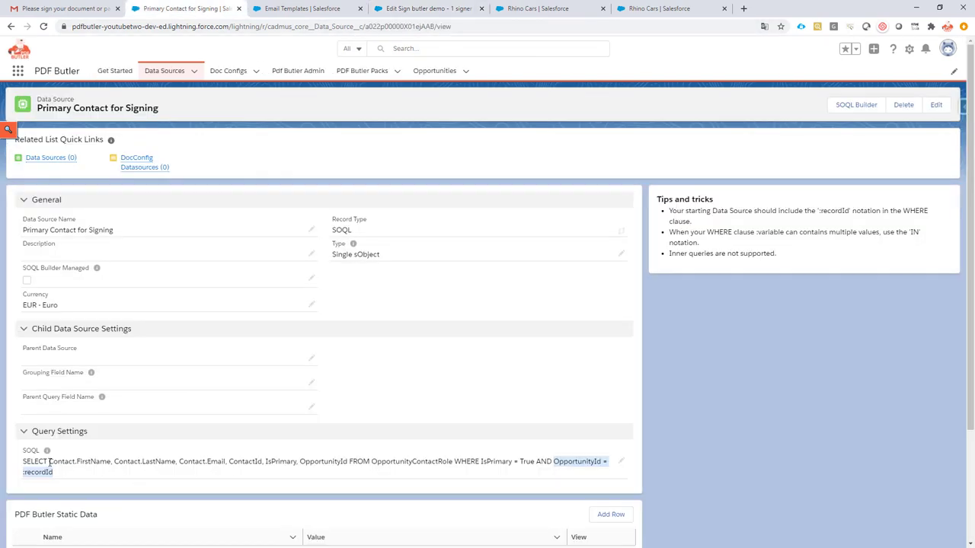
{"action": "left_click_drag", "start_coordinate": [48, 461], "coordinate": [176, 460]}
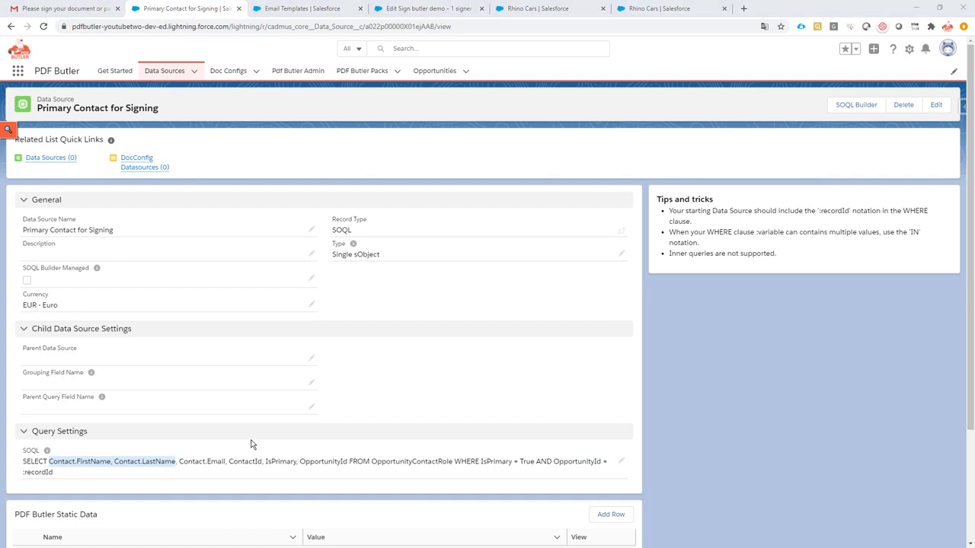
{"action": "key", "text": "alt+Tab"}
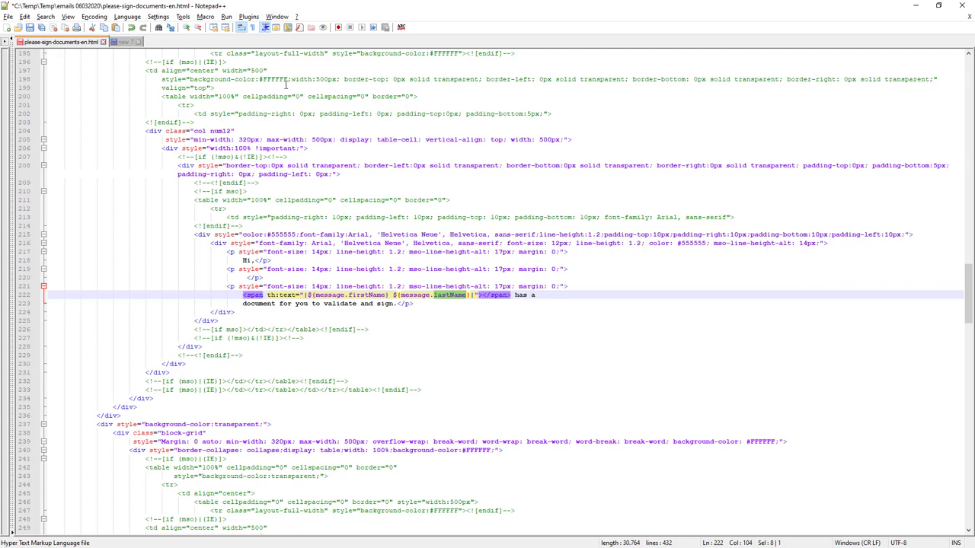
{"action": "left_click", "coordinate": [126, 42]}
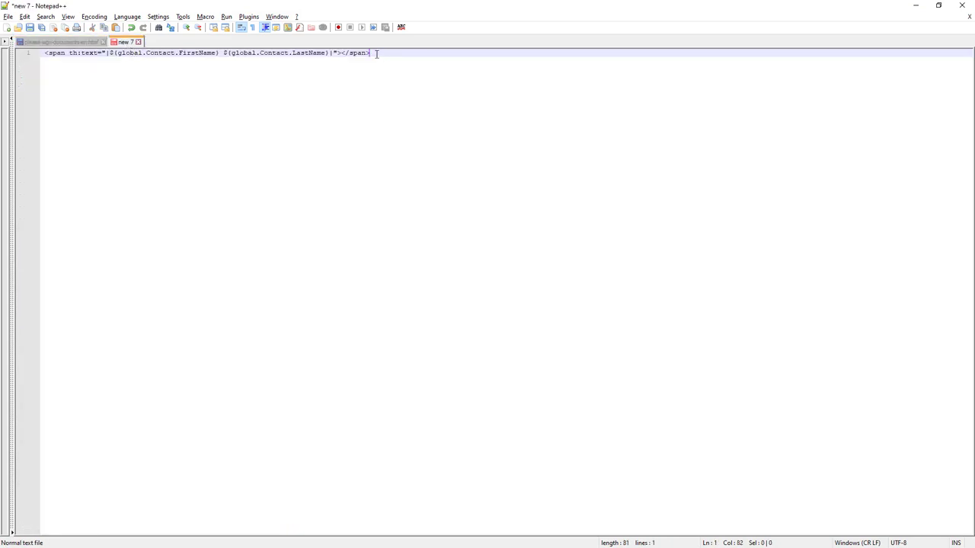
{"action": "left_click", "coordinate": [44, 58], "text": "shift"}
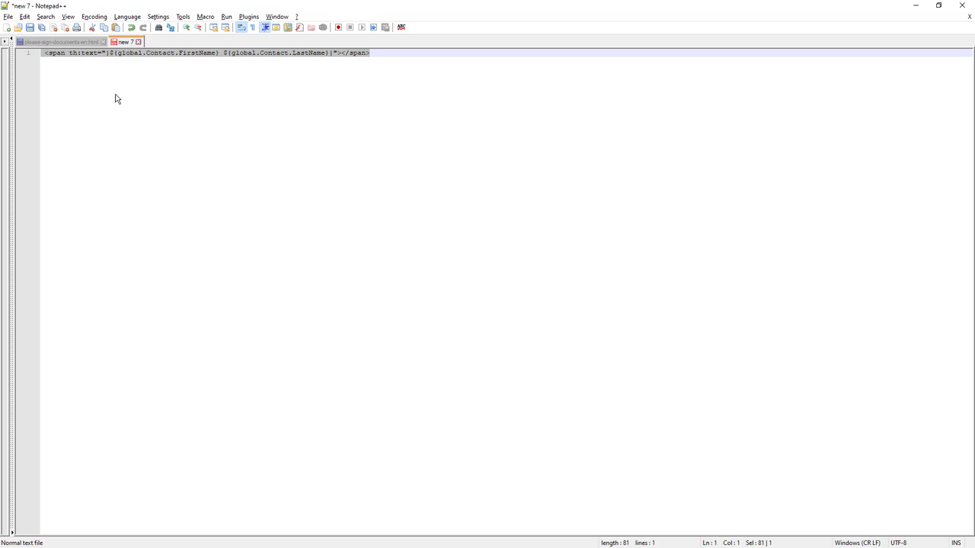
{"action": "key", "text": "End"}
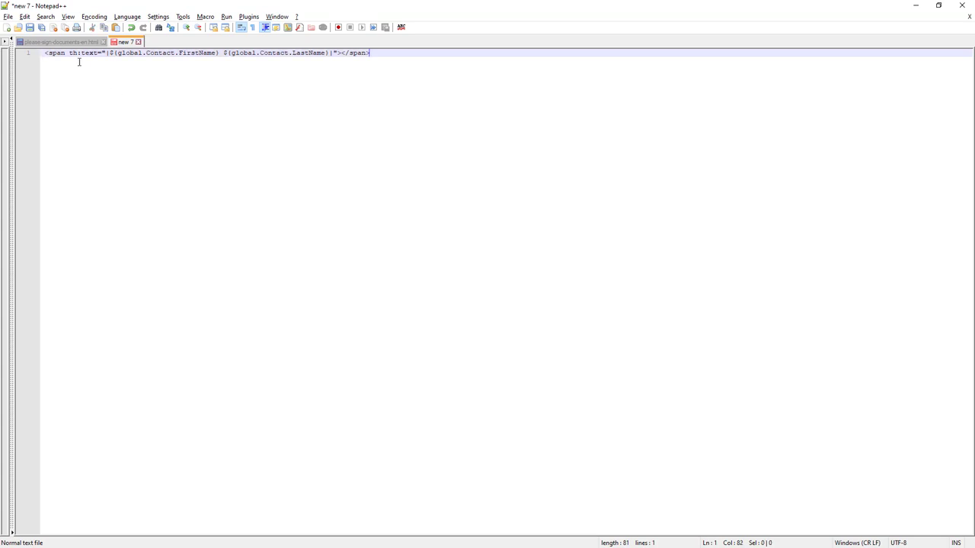
{"action": "left_click_drag", "start_coordinate": [47, 53], "coordinate": [66, 54]}
{"action": "double_click", "coordinate": [123, 53]}
{"action": "left_click_drag", "start_coordinate": [146, 53], "coordinate": [217, 53]}
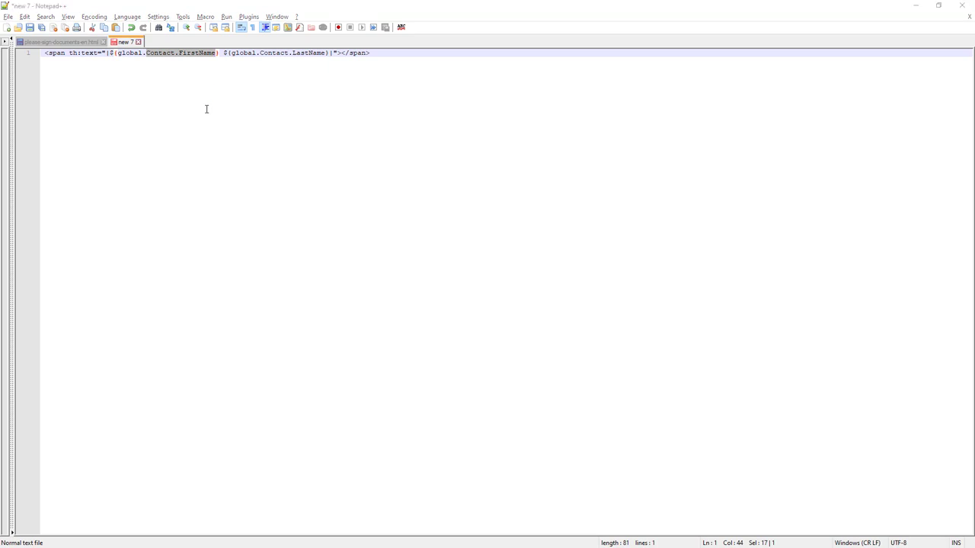
- Compare the snippet's Contact.FirstName and Contact.LastName merge fields with the field names in the data source's SOQL query
{"action": "key", "text": "alt+Tab"}
{"action": "left_click", "coordinate": [47, 461]}
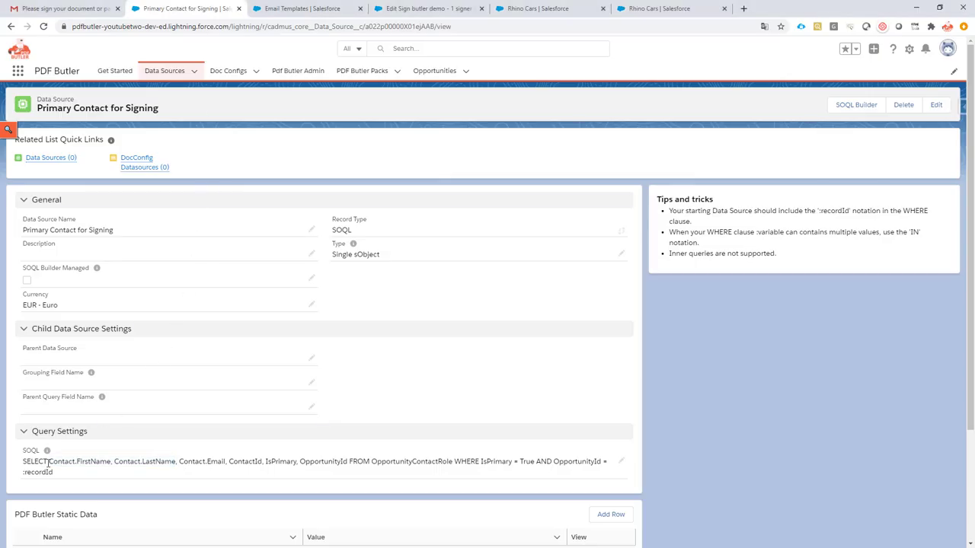
{"action": "left_click_drag", "start_coordinate": [50, 462], "coordinate": [106, 458]}
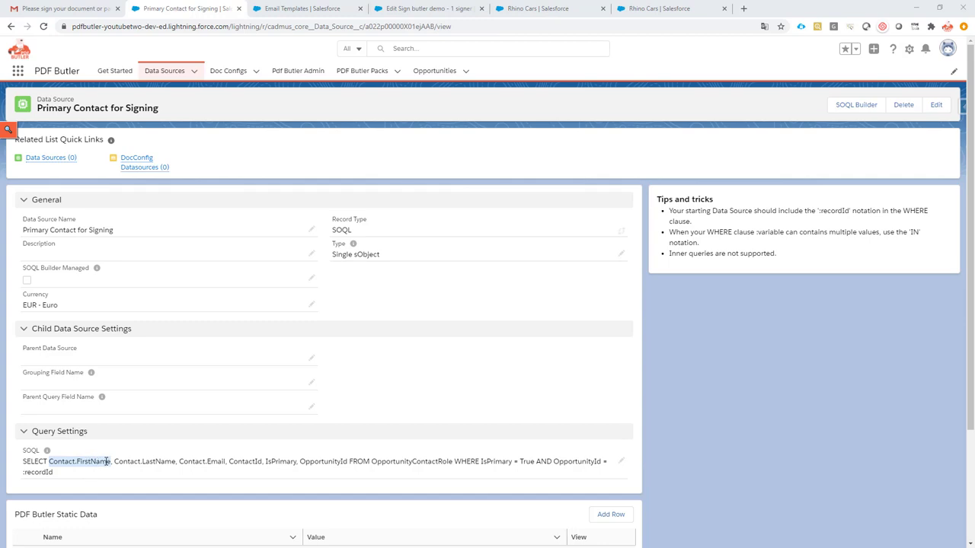
{"action": "key", "text": "alt+Tab"}
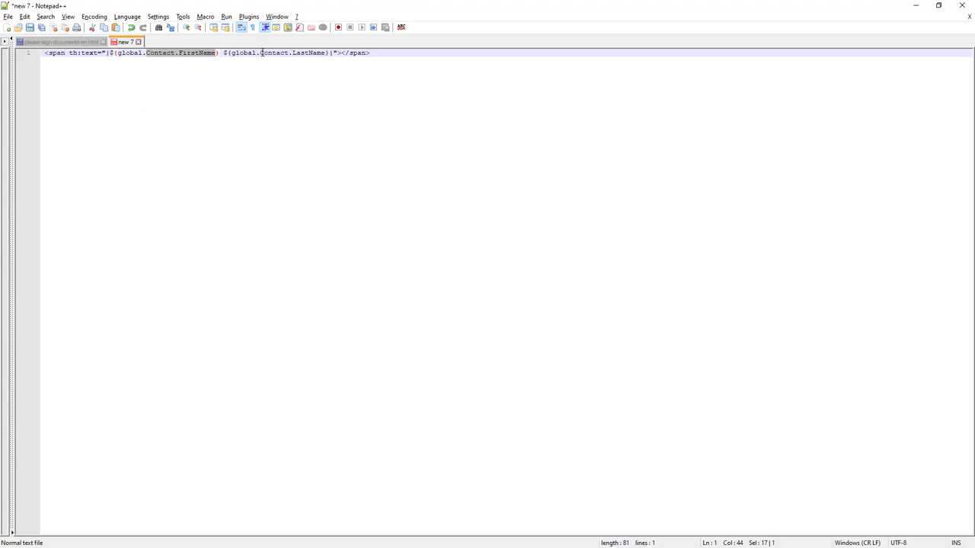
{"action": "left_click_drag", "start_coordinate": [259, 52], "coordinate": [326, 53]}
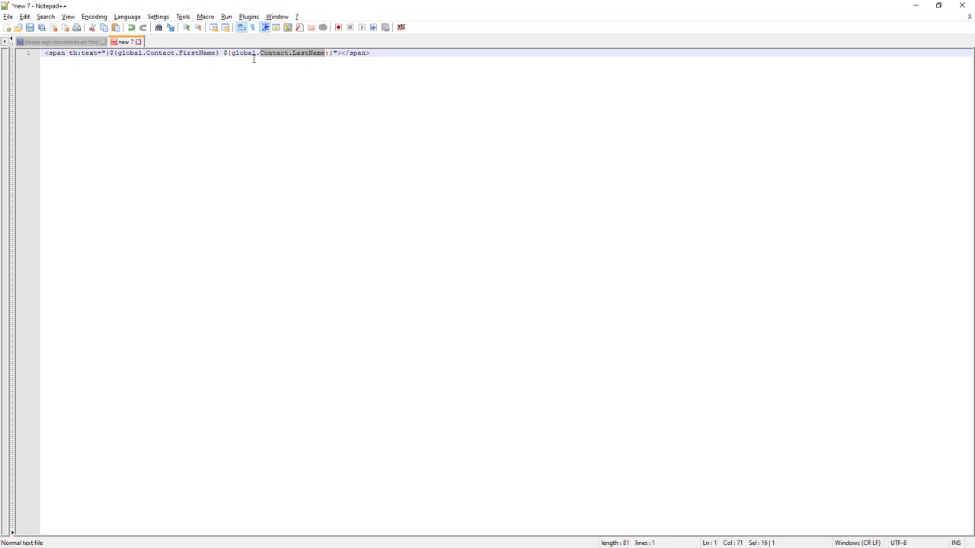
{"action": "key", "text": "alt+Tab"}
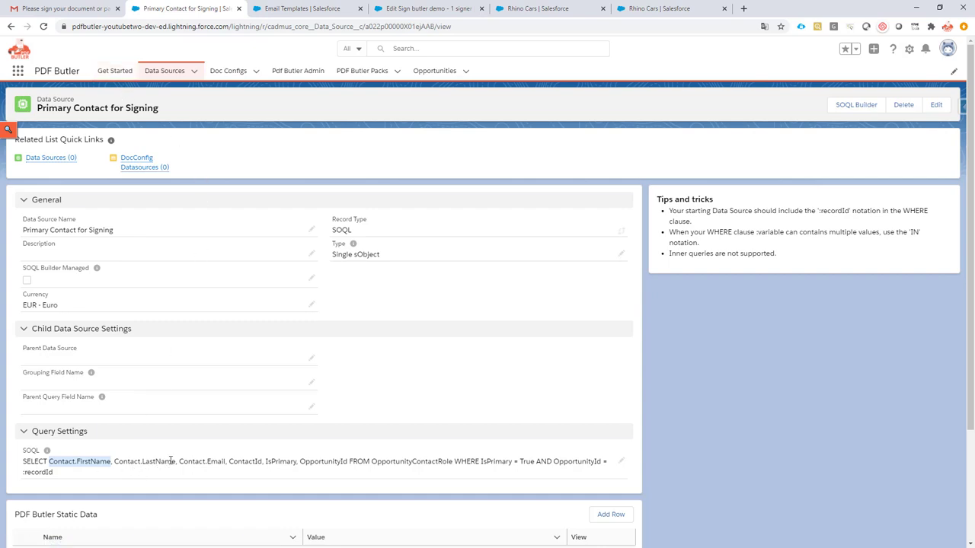
- Insert the span snippet with global.Contact.FirstName and global.Contact.LastName after "Hi" in please-sign-documents-en.html and compare it with the received email's greeting
{"action": "key", "text": "alt+Tab"}
{"action": "left_click_drag", "start_coordinate": [377, 53], "coordinate": [20, 52]}
{"action": "key", "text": "ctrl+c"}
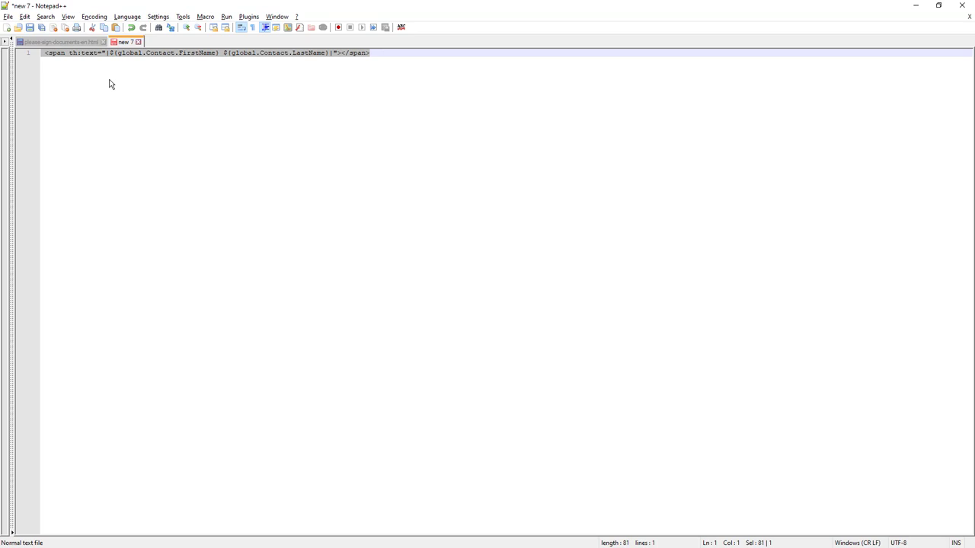
{"action": "left_click", "coordinate": [64, 41]}
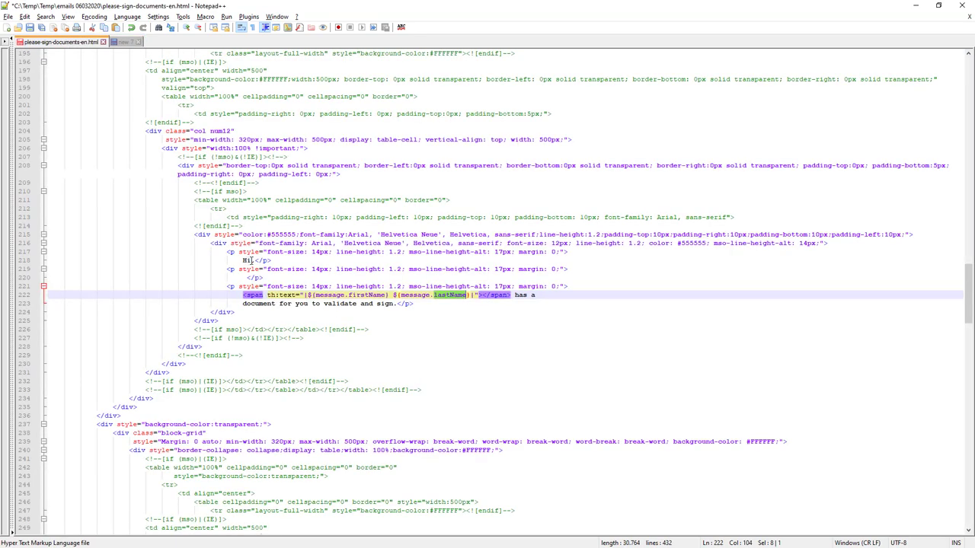
{"action": "left_click", "coordinate": [251, 260]}
{"action": "key", "text": "ctrl+v"}
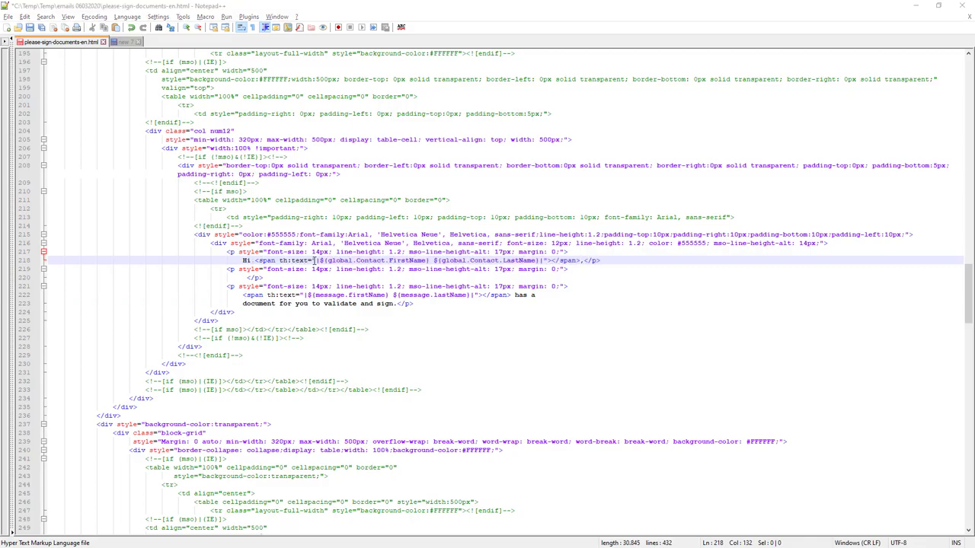
{"action": "key", "text": "alt+Tab"}
{"action": "left_click", "coordinate": [23, 8]}
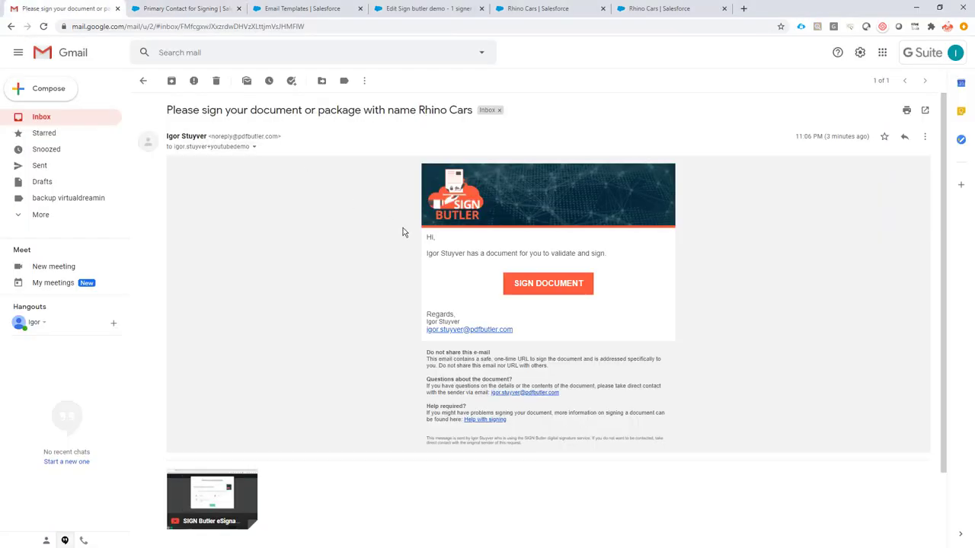
{"action": "left_click_drag", "start_coordinate": [427, 237], "coordinate": [450, 240]}
{"action": "key", "text": "alt+Tab"}
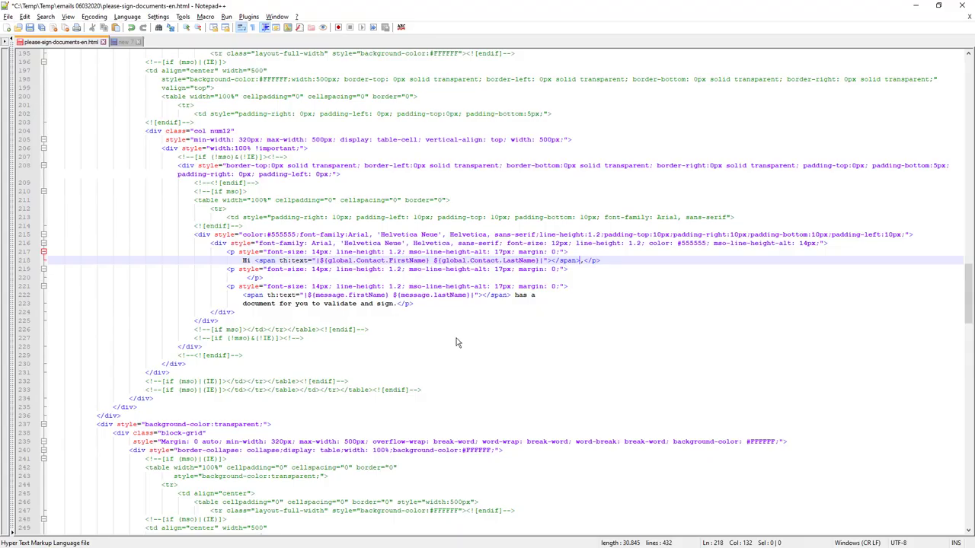
- Copy the entire HTML source of please-sign-documents-en.html and switch to the Email Templates page in the browser
{"action": "left_click", "coordinate": [385, 329]}
{"action": "key", "text": "ctrl+a"}
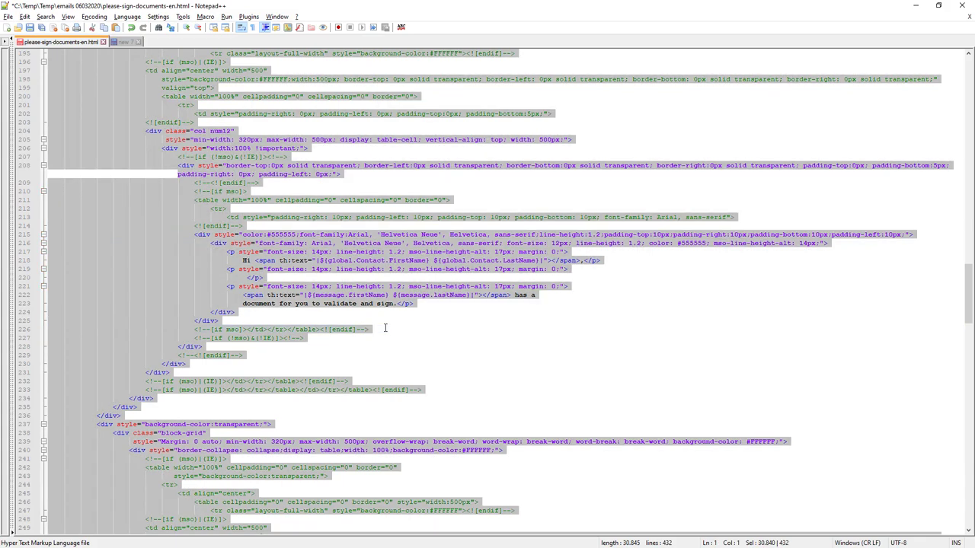
{"action": "right_click", "coordinate": [349, 262]}
{"action": "left_click", "coordinate": [380, 277]}
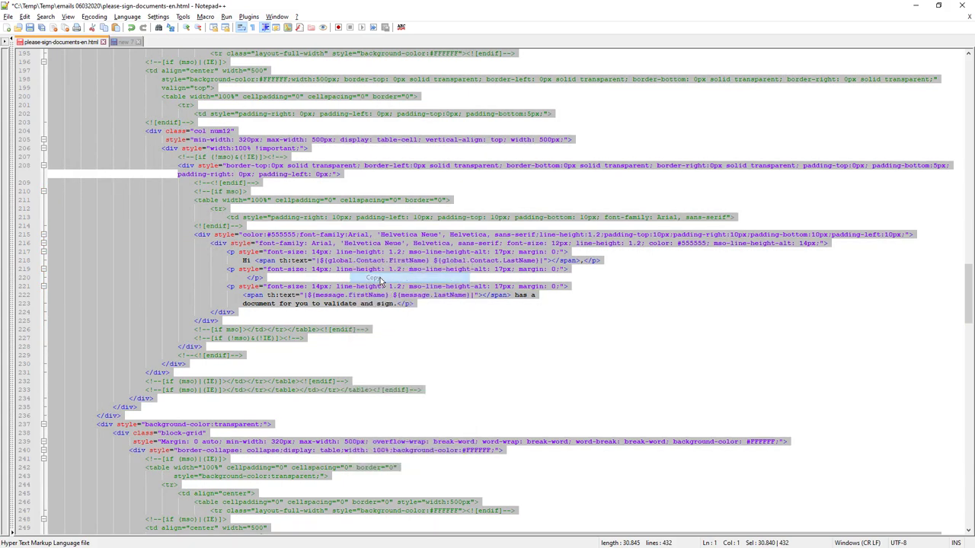
{"action": "key", "text": "alt+Tab"}
{"action": "left_click", "coordinate": [298, 15]}
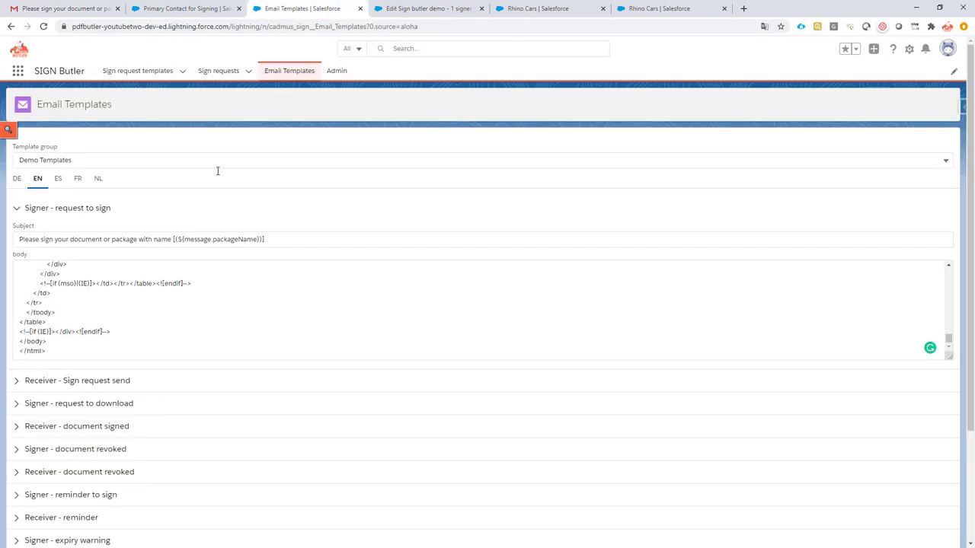
- Replace the body of the English "Signer - request to sign" email in Demo Templates with the copied HTML and save the templates
{"action": "left_click", "coordinate": [112, 309]}
{"action": "key", "text": "ctrl+a"}
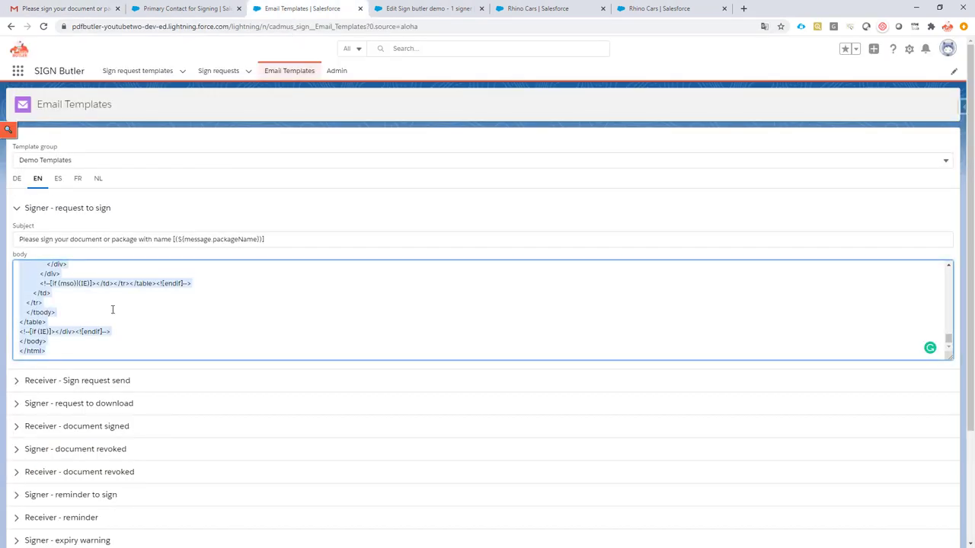
{"action": "key", "text": "BackSpace"}
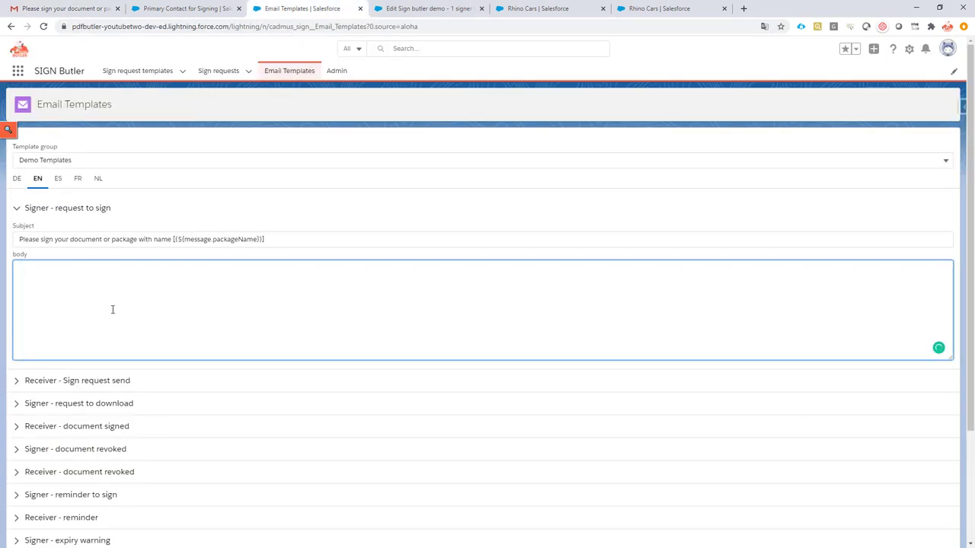
{"action": "key", "text": "ctrl+v"}
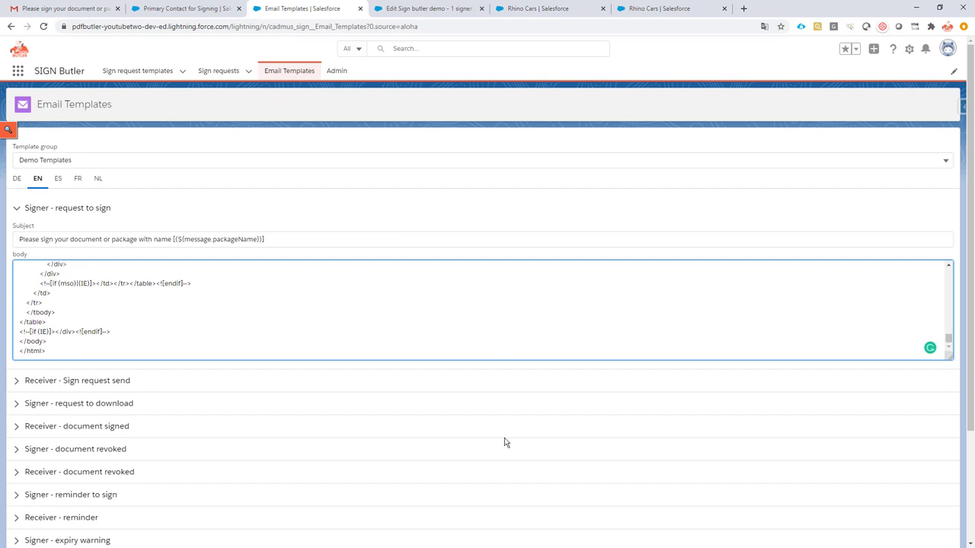
{"action": "scroll", "coordinate": [508, 465], "scroll_direction": "down", "scroll_amount": 2}
{"action": "left_click", "coordinate": [491, 508]}
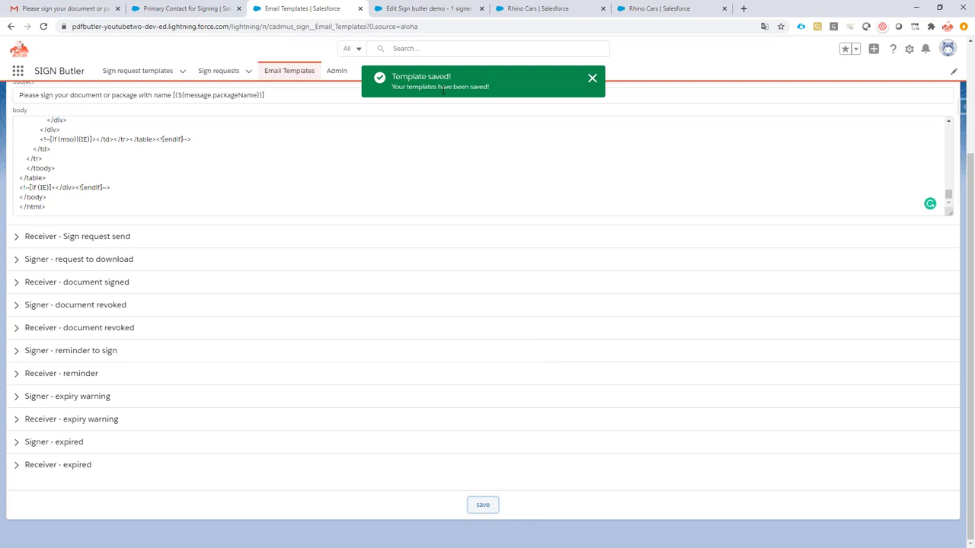
{"action": "scroll", "coordinate": [342, 238], "scroll_direction": "up", "scroll_amount": 2}
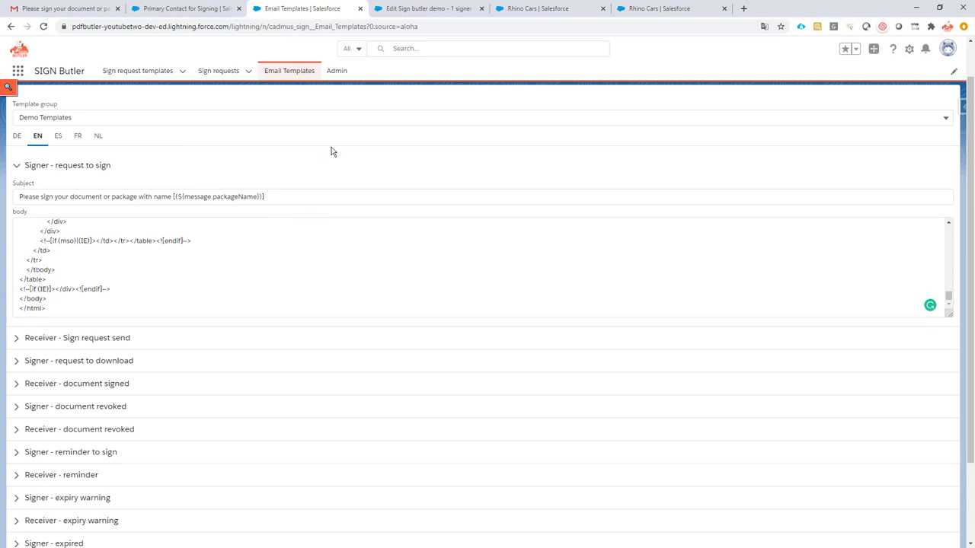
- Generate the SIGN Butler demo PDF from the Rhino Cars opportunity to send a new sign request
{"action": "left_click", "coordinate": [419, 10]}
{"action": "left_click", "coordinate": [526, 9]}
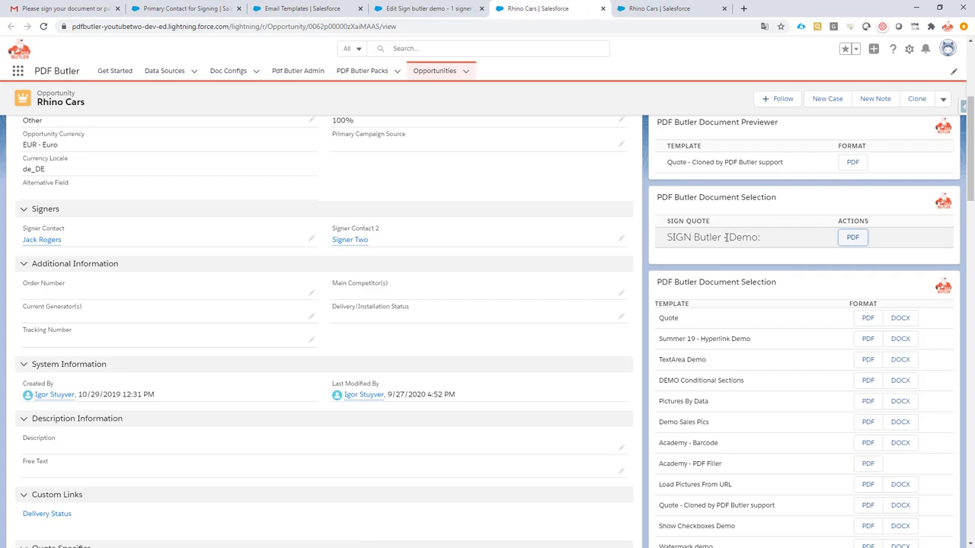
{"action": "left_click", "coordinate": [846, 239]}
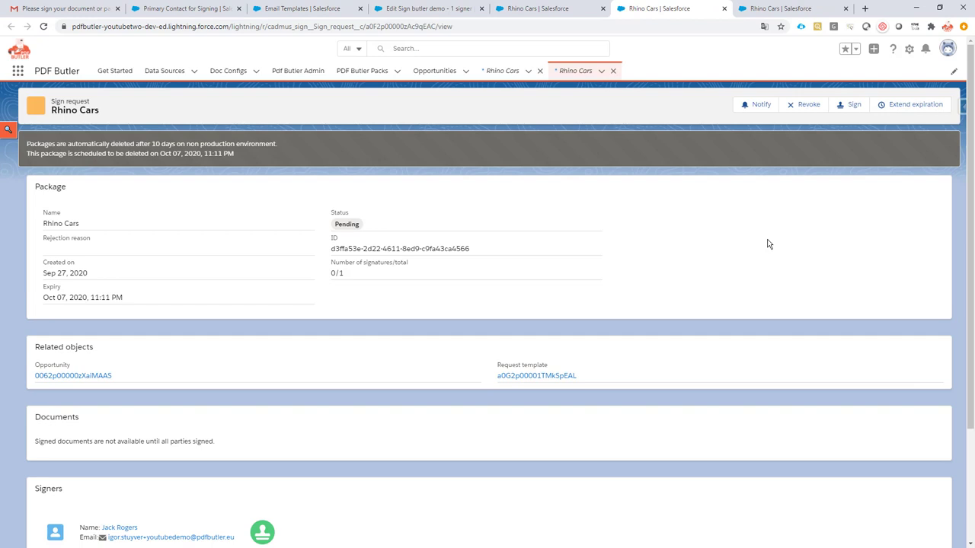
- Open the new Rhino Cars signing email from the Gmail inbox and check its greeting
{"action": "left_click", "coordinate": [61, 10]}
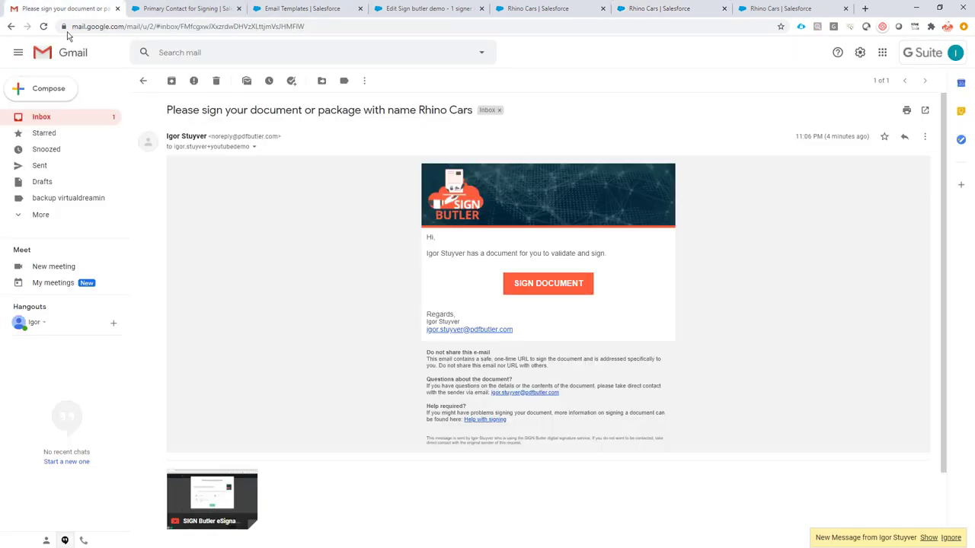
{"action": "left_click", "coordinate": [65, 119]}
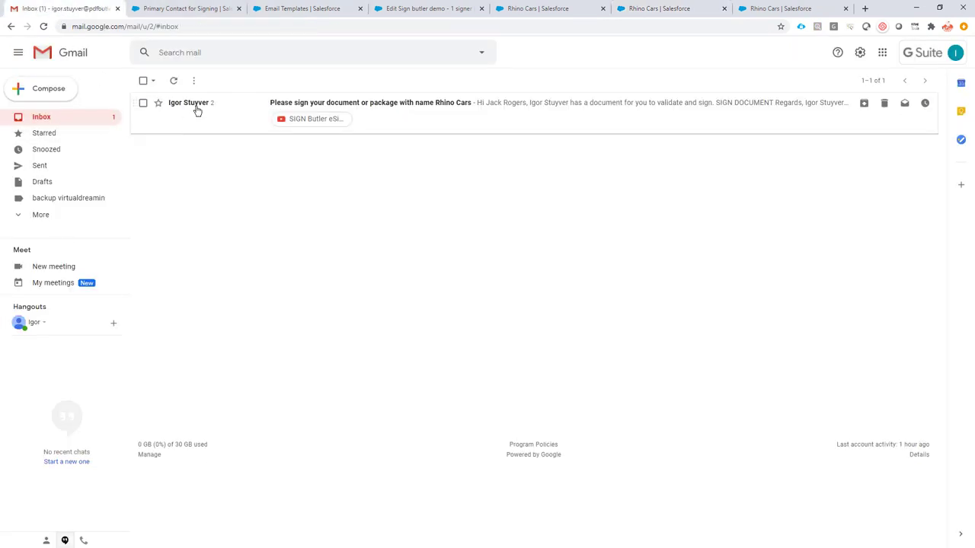
{"action": "left_click", "coordinate": [249, 107]}
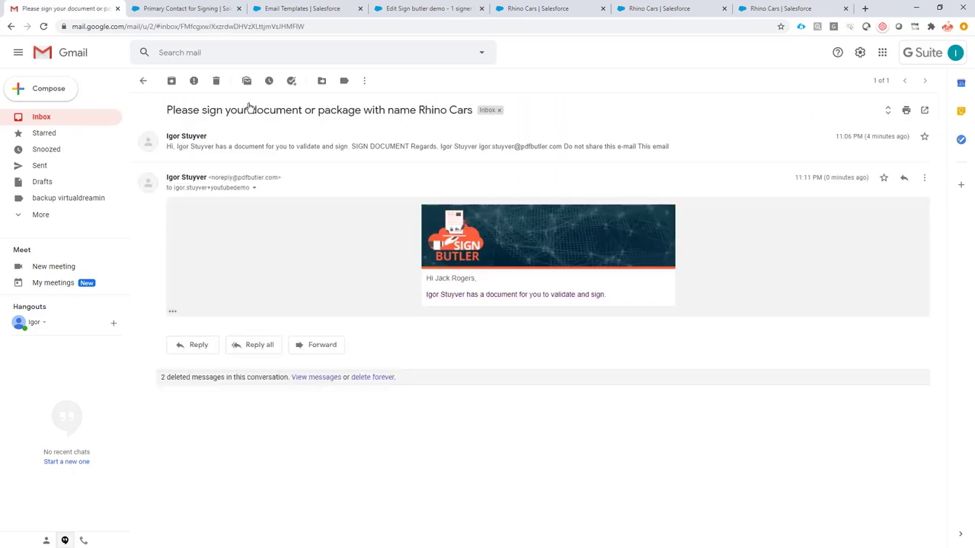
- Expand the trimmed content of the latest Rhino Cars signing email and highlight its greeting line
{"action": "left_click", "coordinate": [172, 312]}
{"action": "left_click_drag", "start_coordinate": [426, 278], "coordinate": [477, 279]}
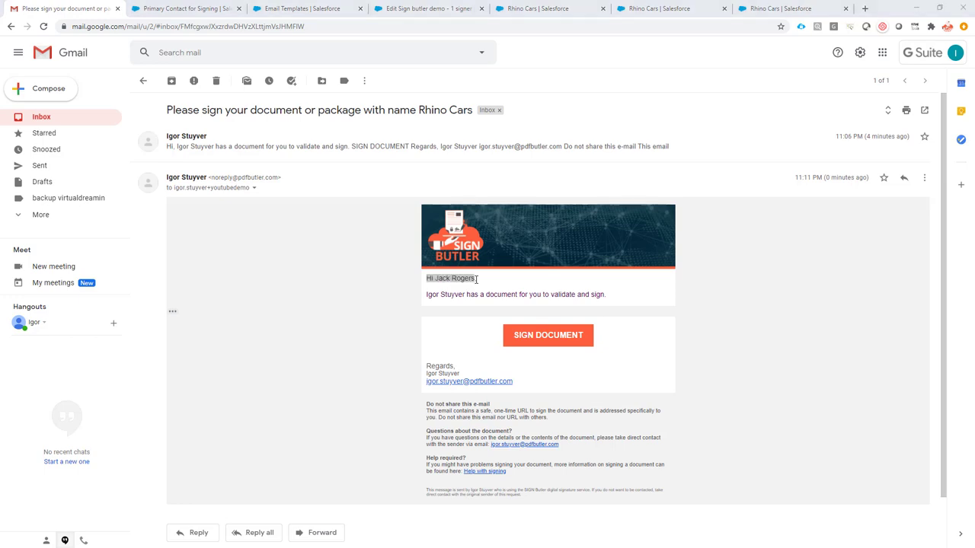
- Switch to Notepad++ and insert the namespace prefix cadmus_core__ before Contact.FirstName in the new 7 snippet
{"action": "key", "text": "alt+Tab"}
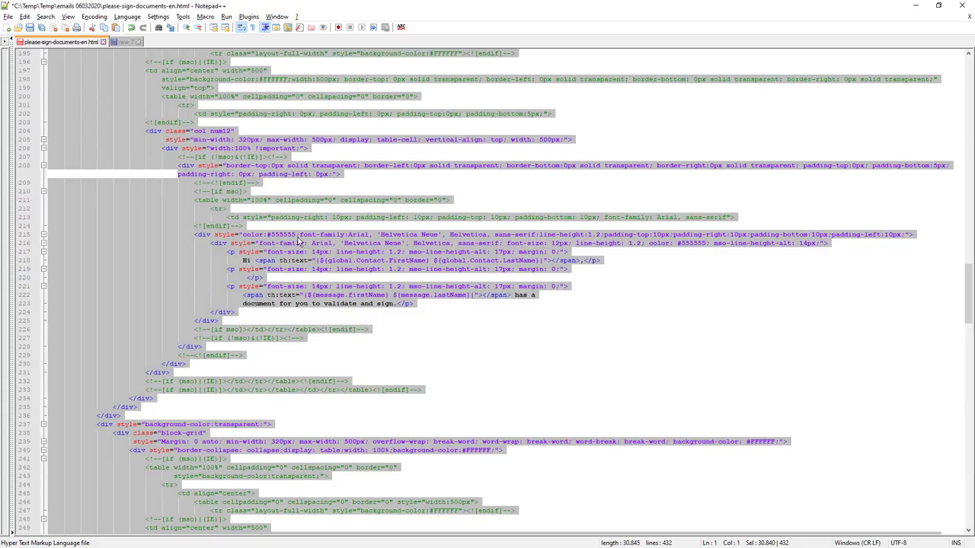
{"action": "left_click", "coordinate": [117, 41]}
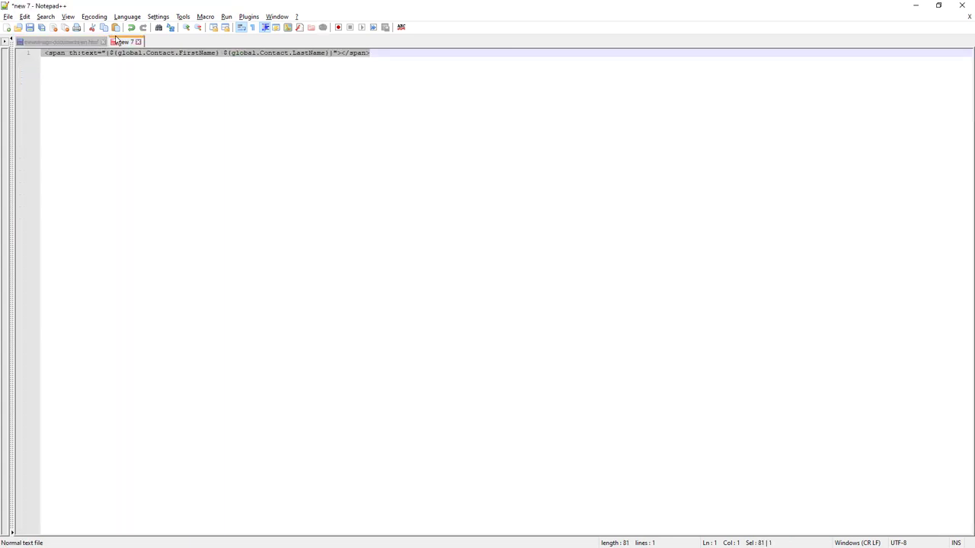
{"action": "left_click", "coordinate": [149, 57]}
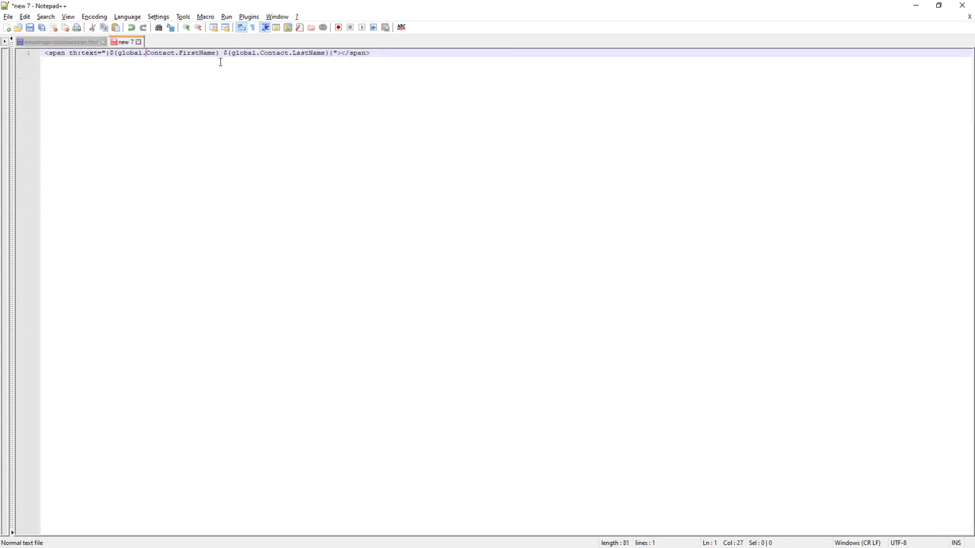
{"action": "type", "text": "cadmus"}
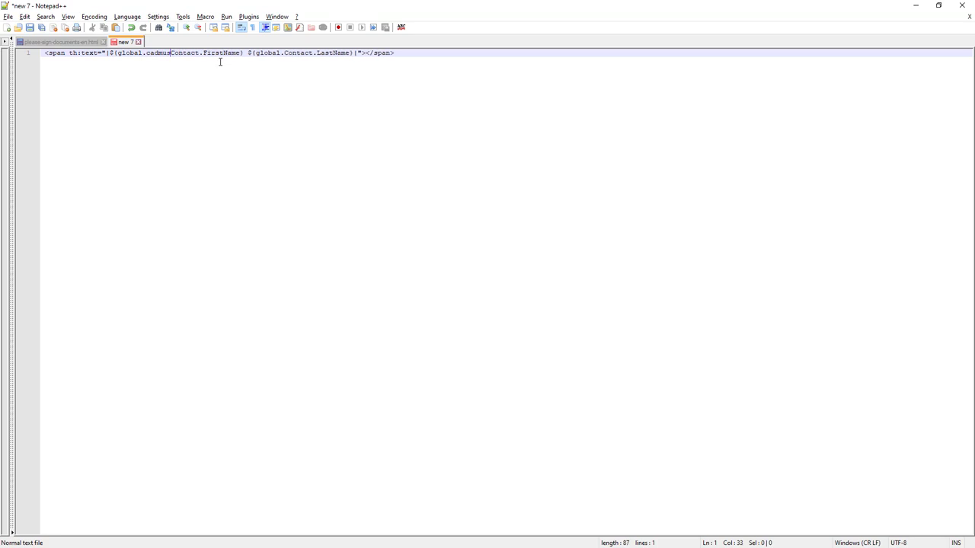
{"action": "type", "text": "_"}
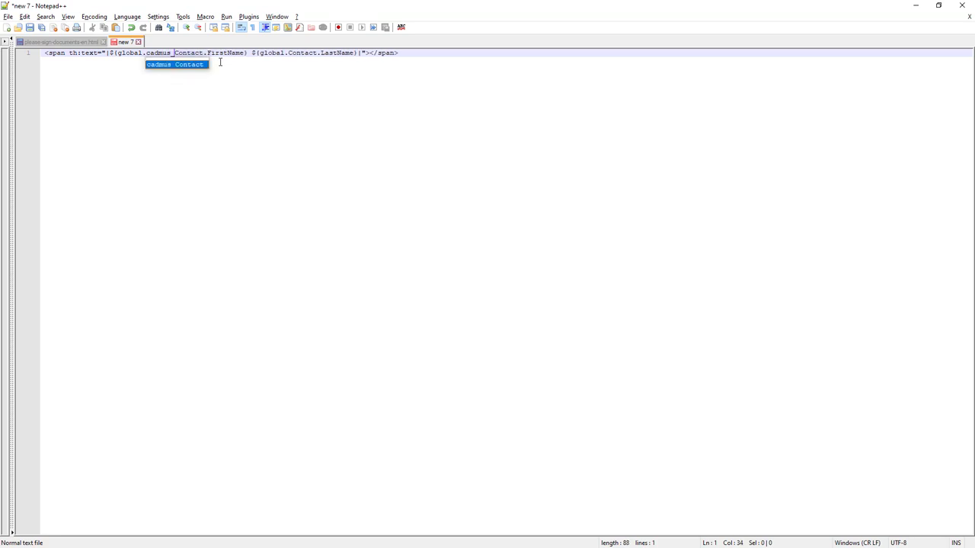
{"action": "type", "text": "core"}
{"action": "type", "text": "__"}
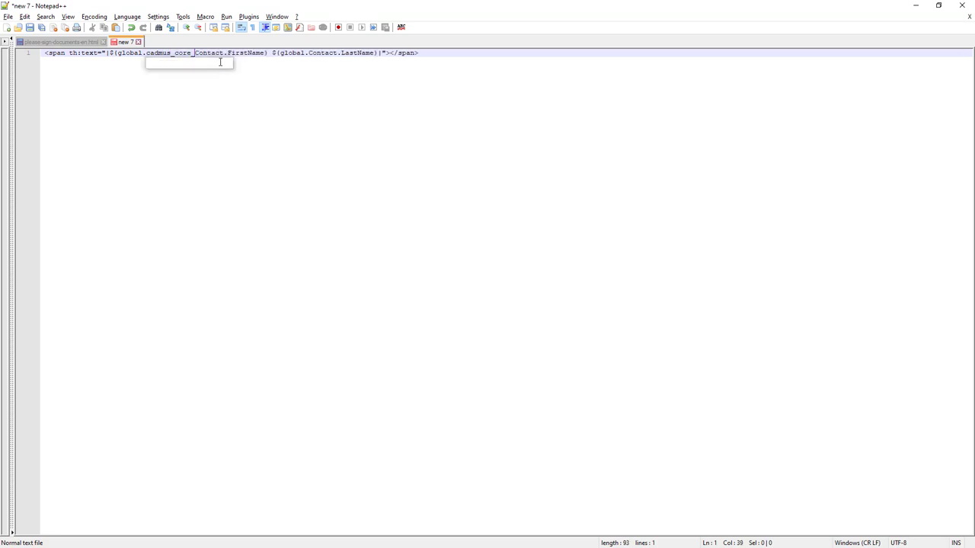
- Escape both trailing underscores of the namespace prefix with backslashes so it reads cadmus_core\_\_
{"action": "key", "text": "Left"}
{"action": "key", "text": "Left"}
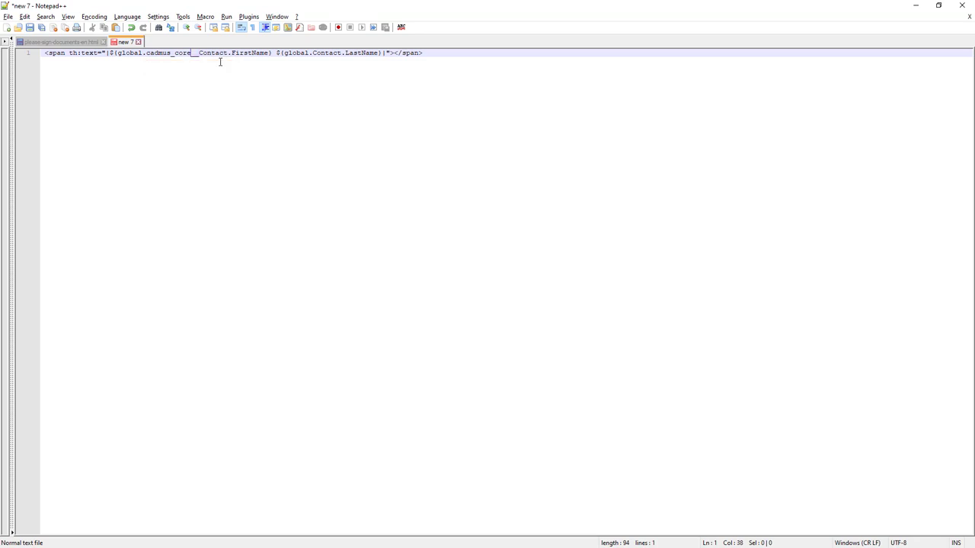
{"action": "type", "text": "\\_"}
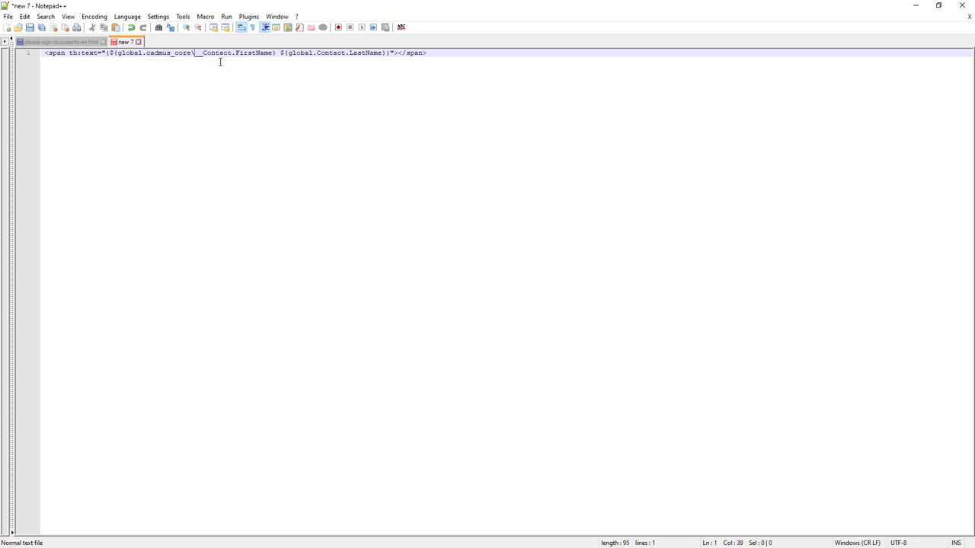
{"action": "type", "text": "\\"}
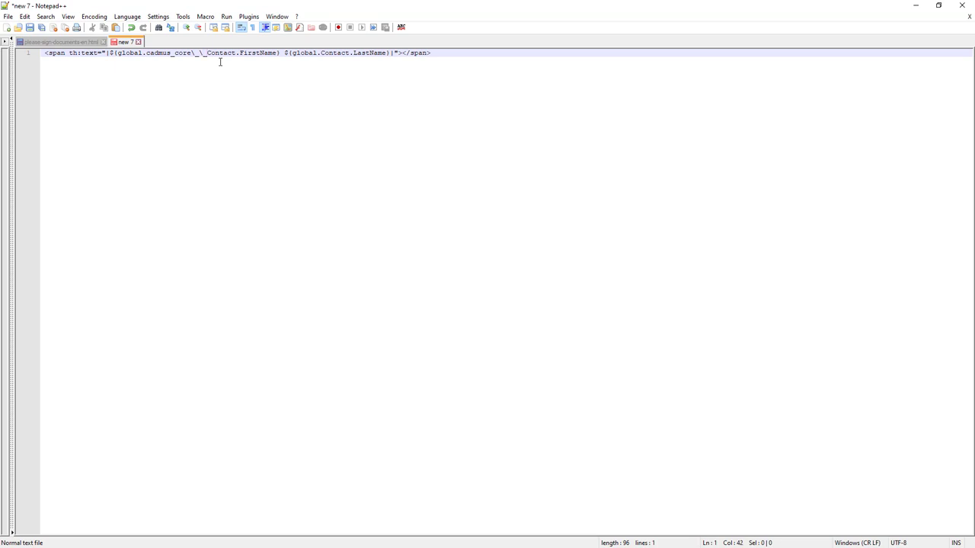
- Remove the escaped cadmus_core\_\_ prefix from the FirstName merge field and switch back to the Gmail signing email
{"action": "key", "text": "shift+Left"}
{"action": "key", "text": "shift+Left"}
{"action": "key", "text": "shift+Left"}
{"action": "key", "text": "shift+Left"}
{"action": "key", "text": "shift+Left"}
{"action": "key", "text": "shift+Left"}
{"action": "key", "text": "shift+Left"}
{"action": "key", "text": "shift+Left"}
{"action": "key", "text": "shift+Left"}
{"action": "key", "text": "shift+Left"}
{"action": "key", "text": "shift+Left"}
{"action": "key", "text": "shift+Left"}
{"action": "key", "text": "shift+Left"}
{"action": "key", "text": "shift+Left"}
{"action": "key", "text": "shift+Left"}
{"action": "key", "text": "shift+Left"}
{"action": "key", "text": "shift+Right"}
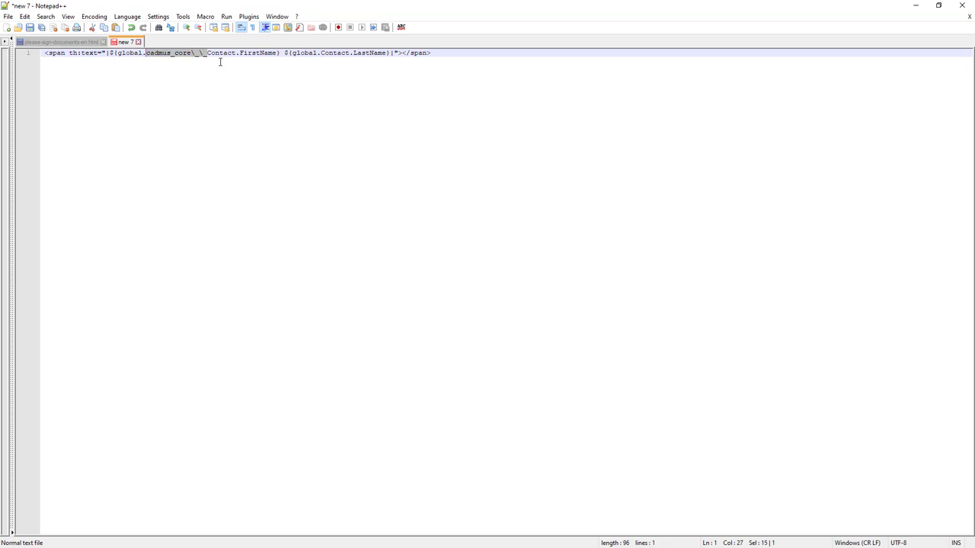
{"action": "key", "text": "Delete"}
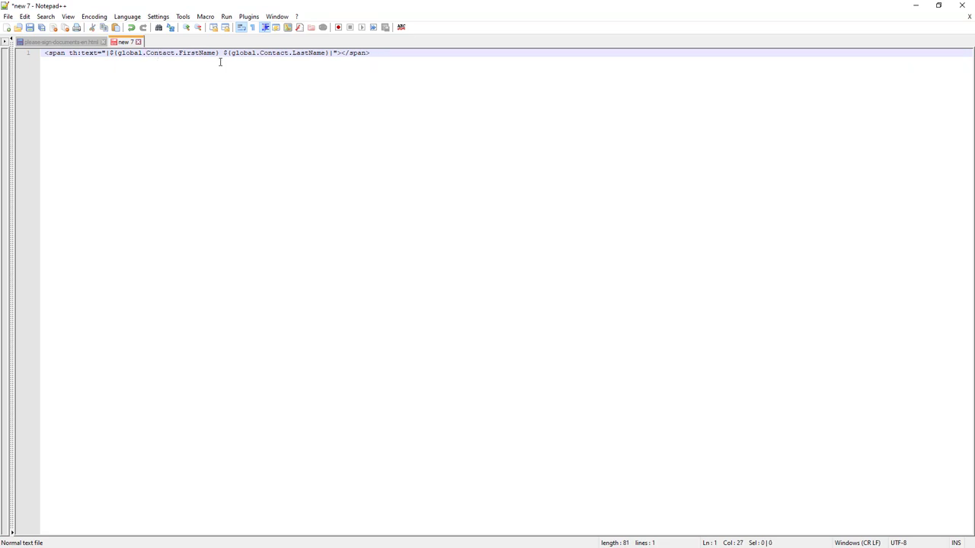
{"action": "key", "text": "alt+Tab"}
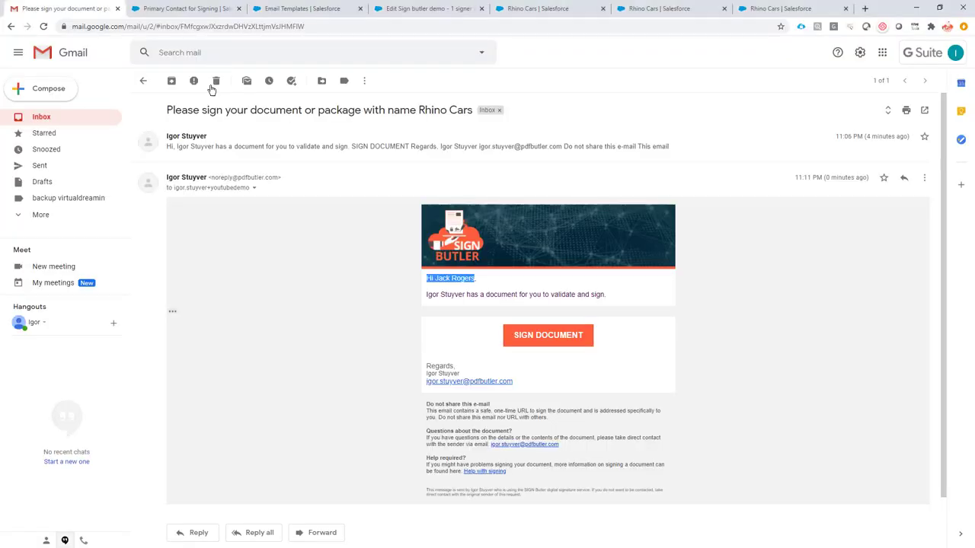